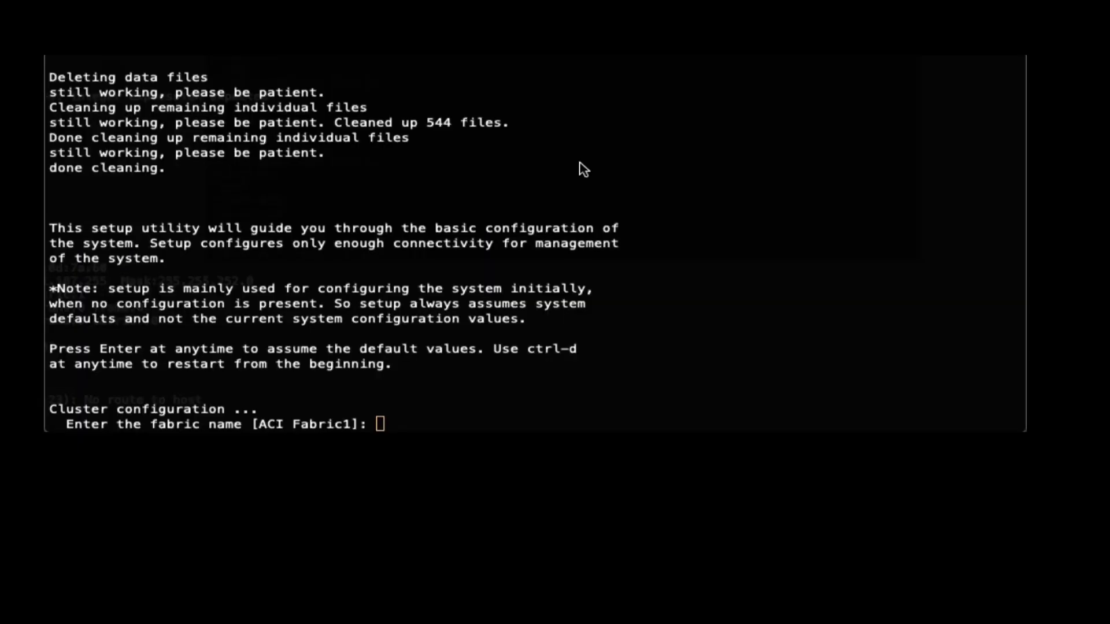
Step: Start setup for fabric ACI Fabric2, accepting the default IDs and confirming a standalone cluster
{"action": "left_click", "coordinate": [579, 164]}
{"action": "type", "text": "ACI Fabric2"}
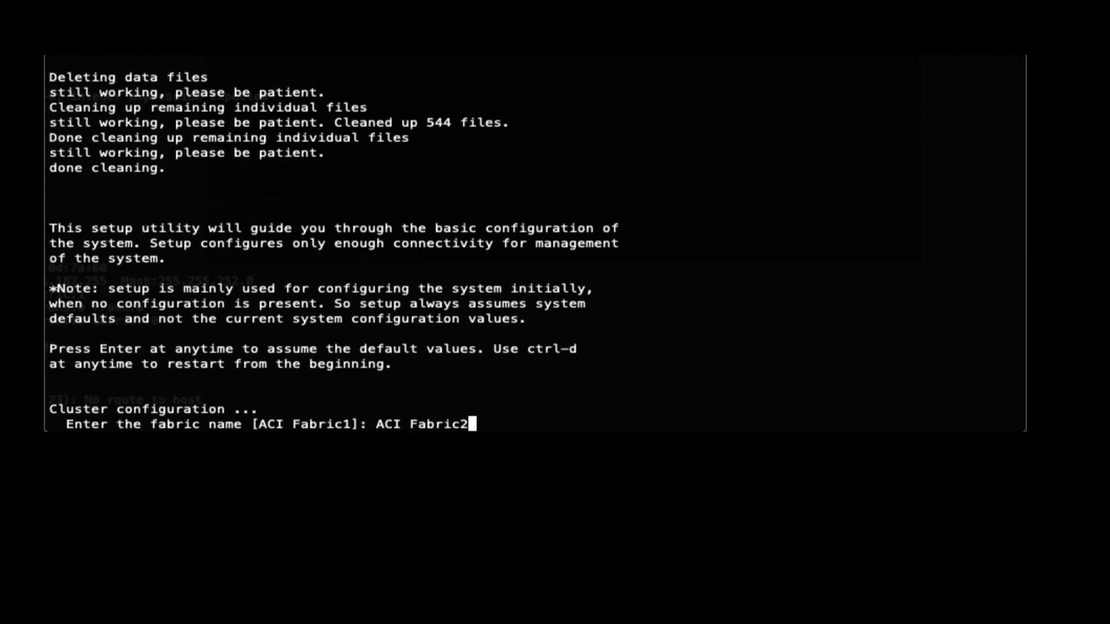
{"action": "key", "text": "Return"}
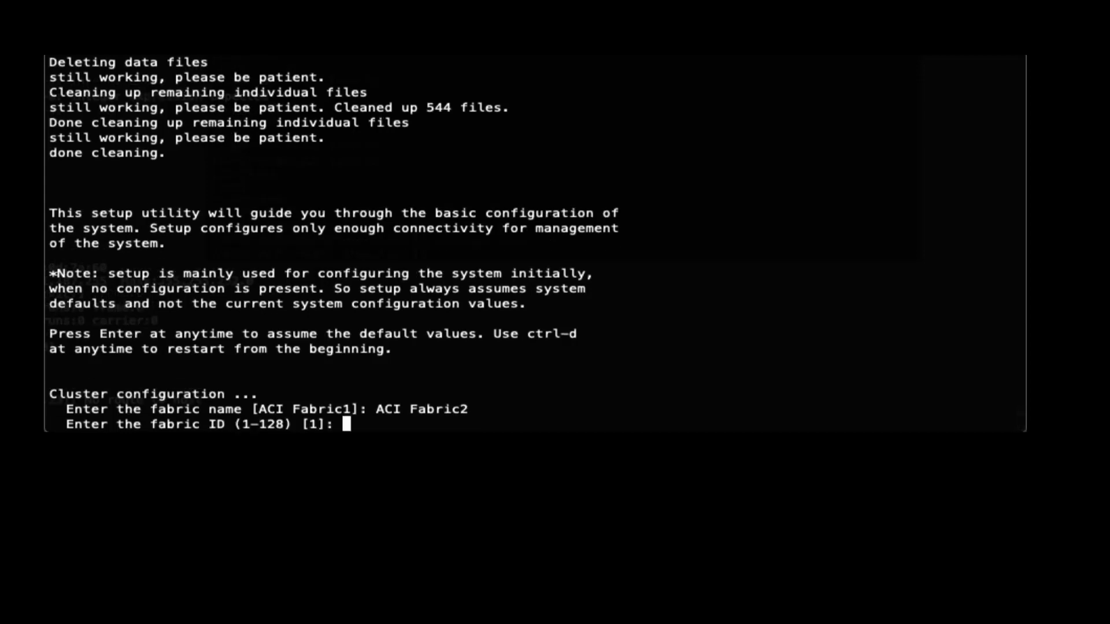
{"action": "key", "text": "Return"}
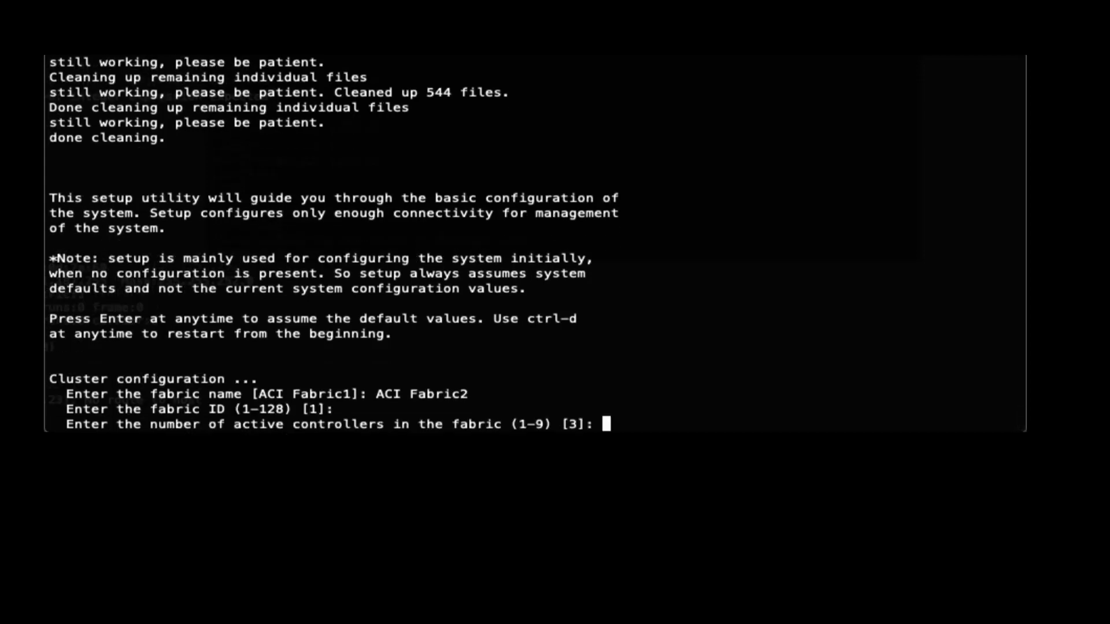
{"action": "key", "text": "Return"}
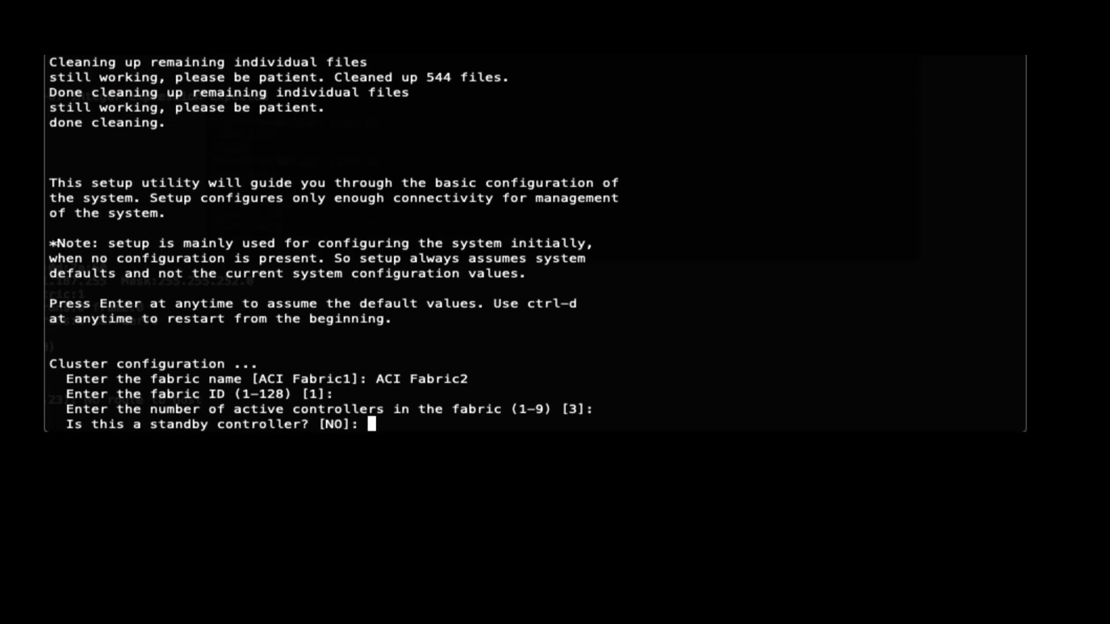
{"action": "key", "text": "Return"}
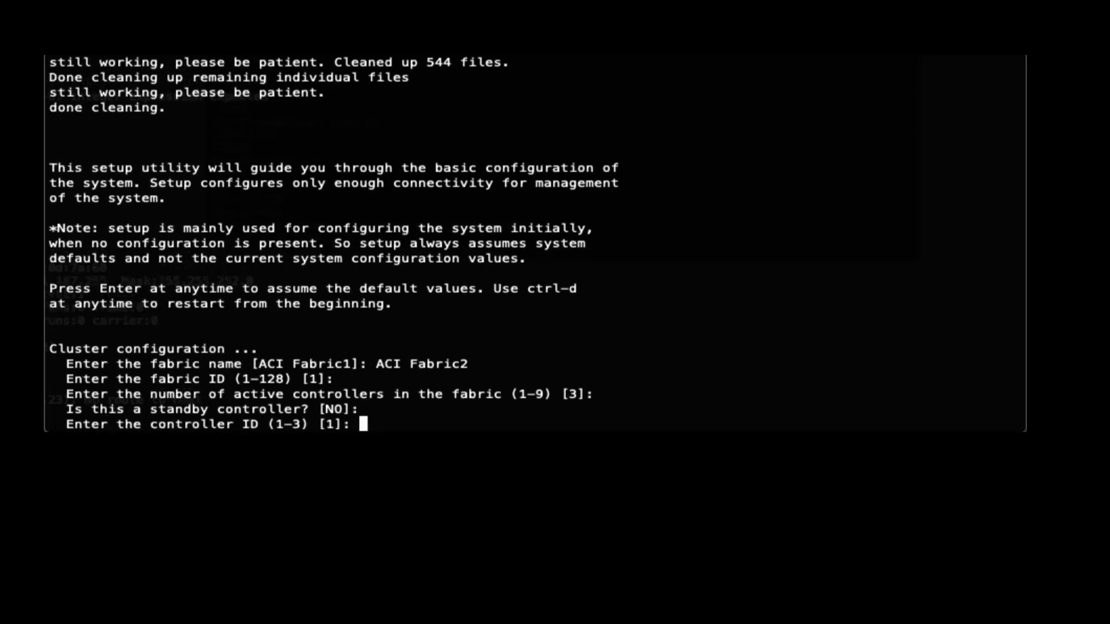
{"action": "key", "text": "Return"}
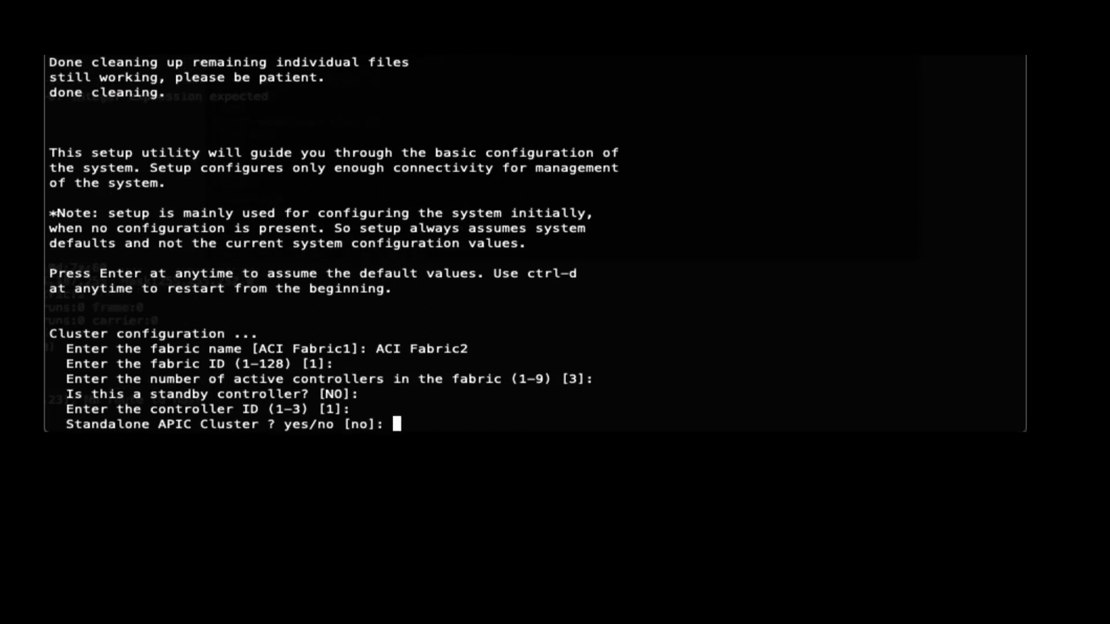
{"action": "type", "text": "yes"}
{"action": "key", "text": "Return"}
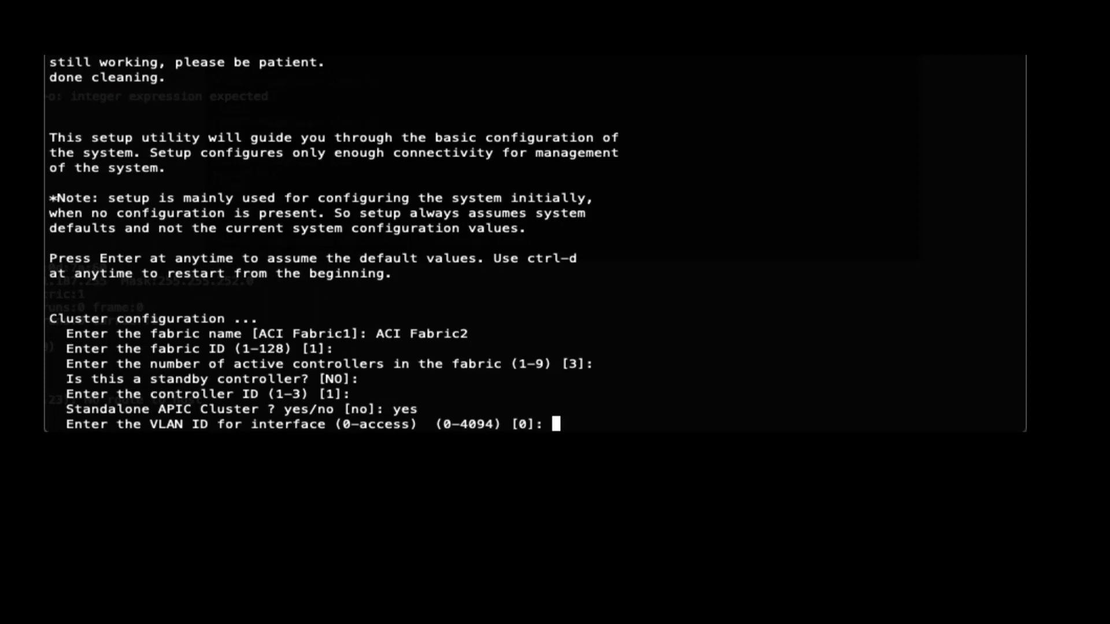
Step: Give F2-APIC1 address 10.20.0.1/24, gateway 10.20.0.254 and infra VLAN 3967, keeping the default GIPO pool
{"action": "key", "text": "Return"}
{"action": "type", "text": "10.20.0.1"}
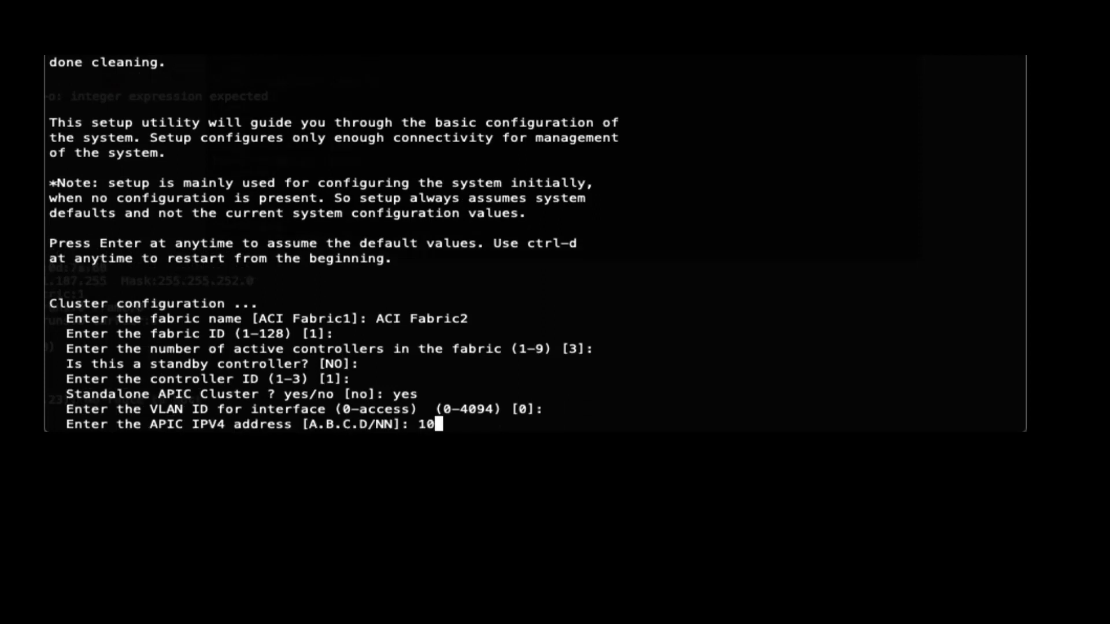
{"action": "type", "text": "/24"}
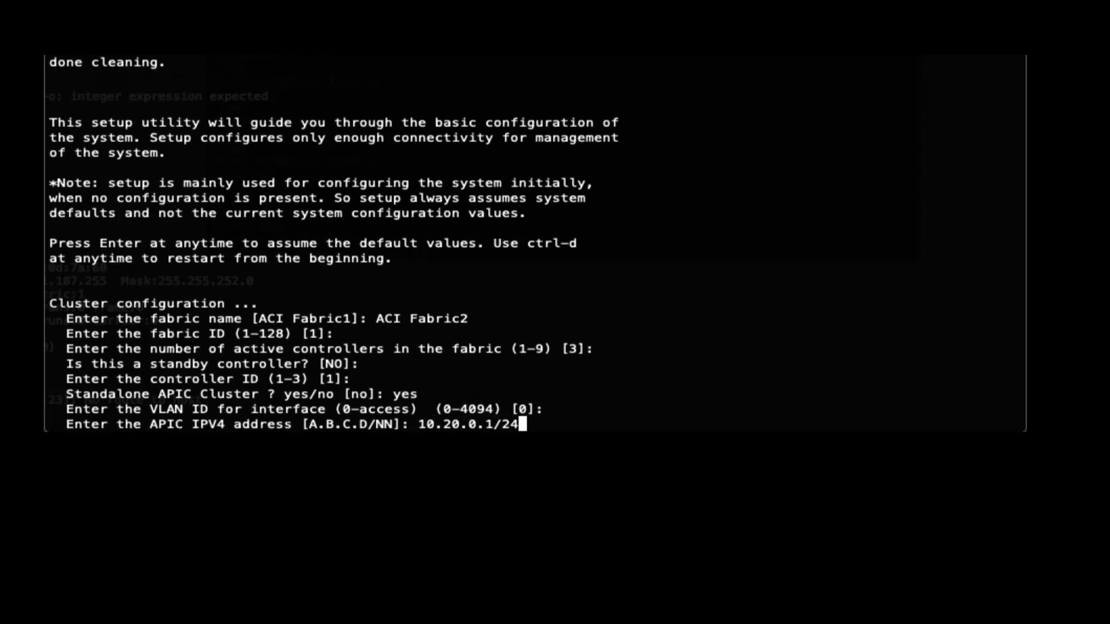
{"action": "key", "text": "Return"}
{"action": "type", "text": "10"}
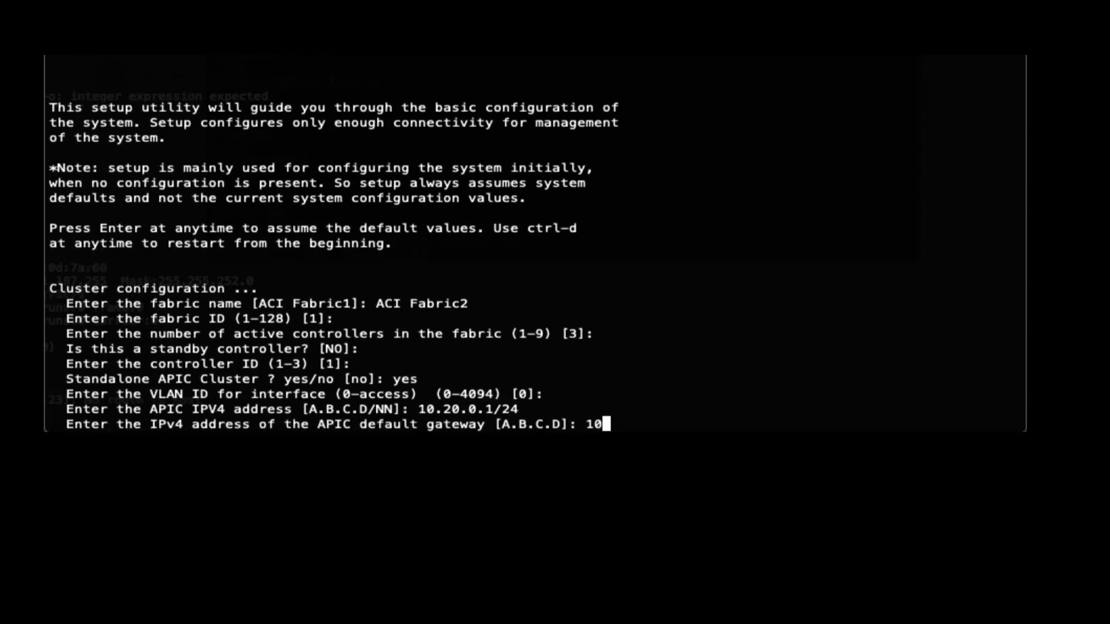
{"action": "type", "text": ".20.0.254"}
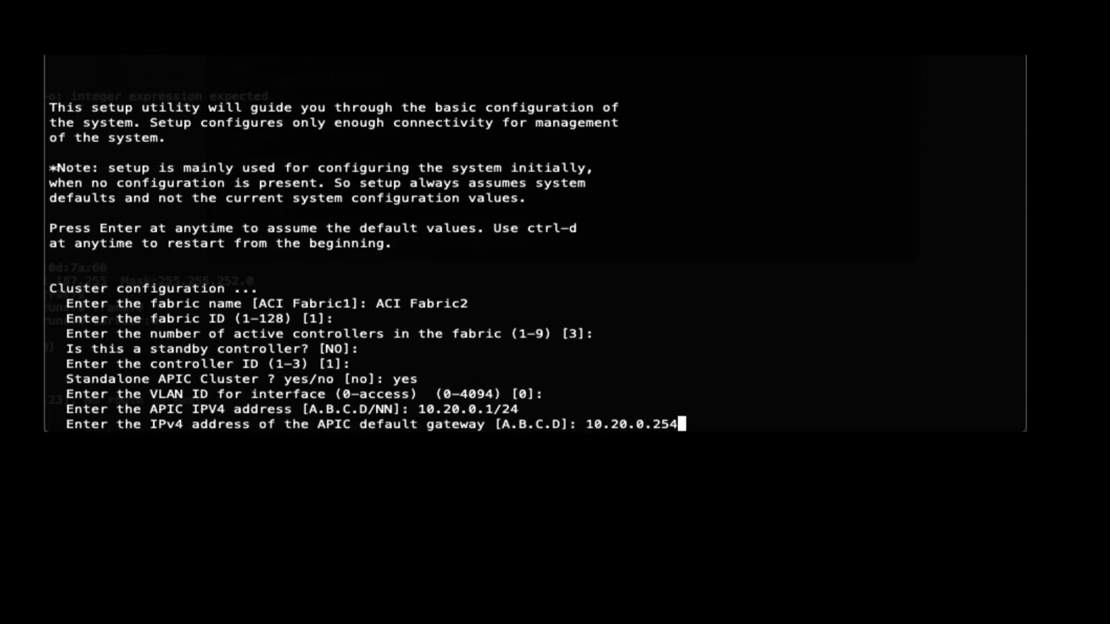
{"action": "key", "text": "Return"}
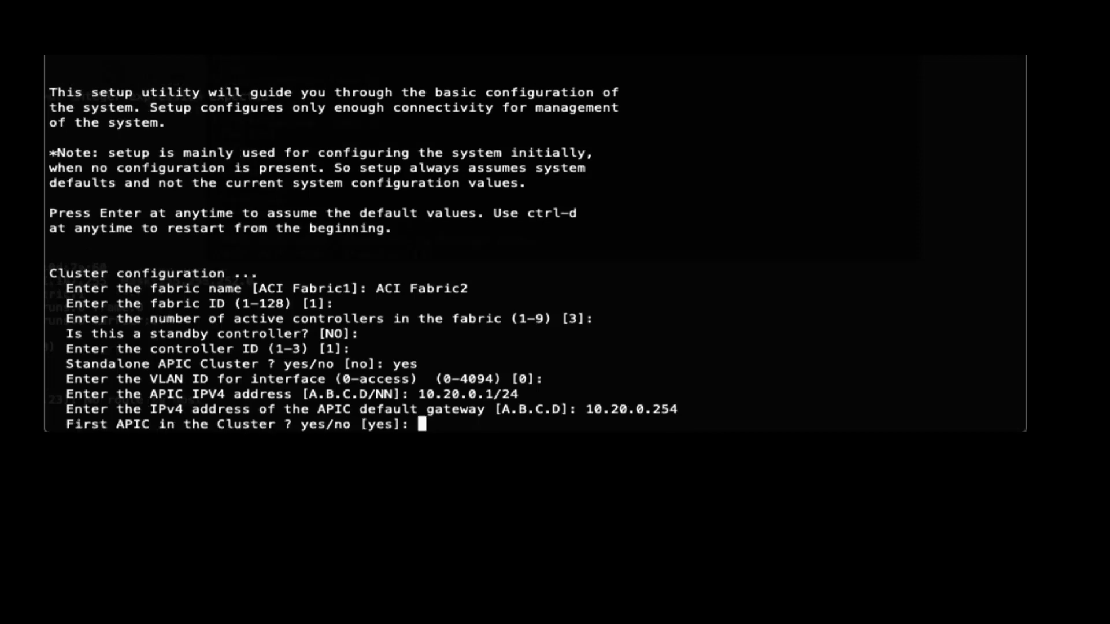
{"action": "type", "text": "yes"}
{"action": "key", "text": "Return"}
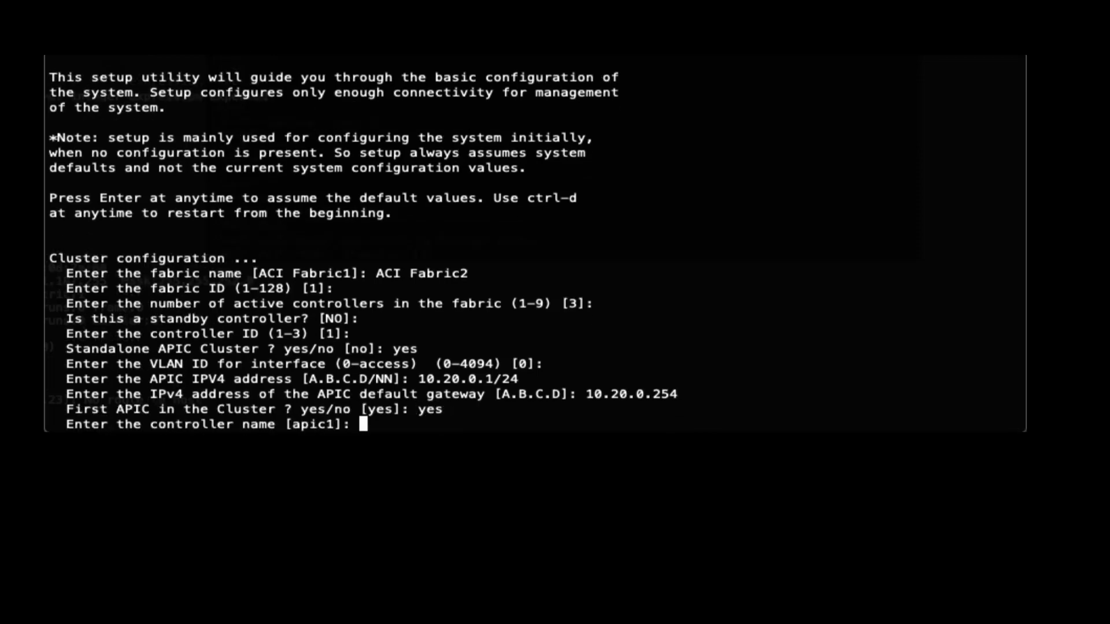
{"action": "type", "text": "F2-APIC1"}
{"action": "key", "text": "Return"}
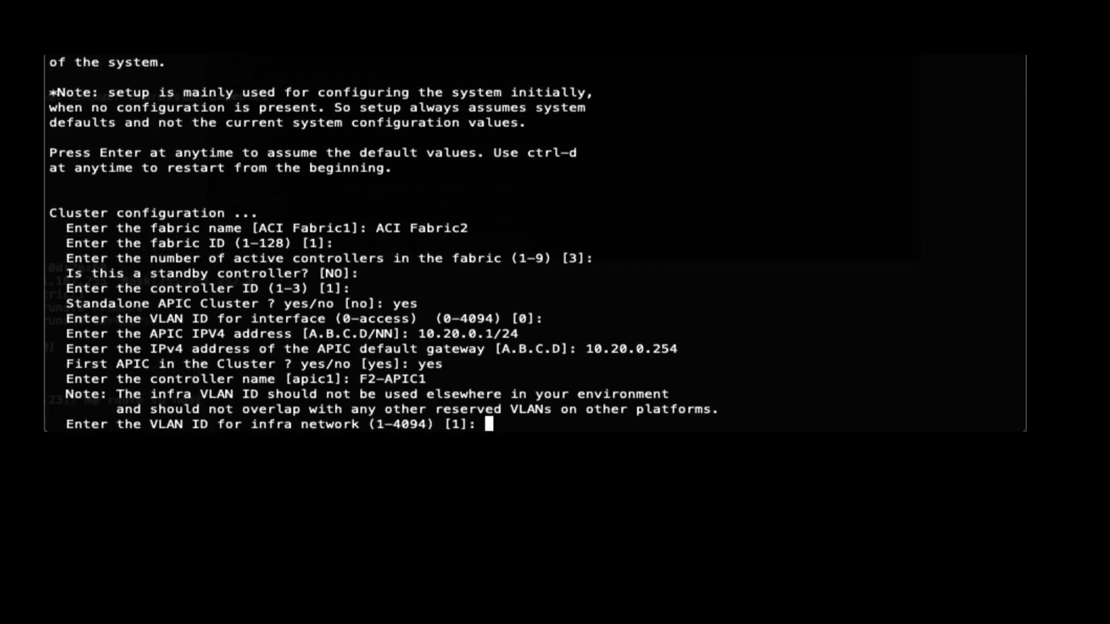
{"action": "type", "text": "3967"}
{"action": "key", "text": "Return"}
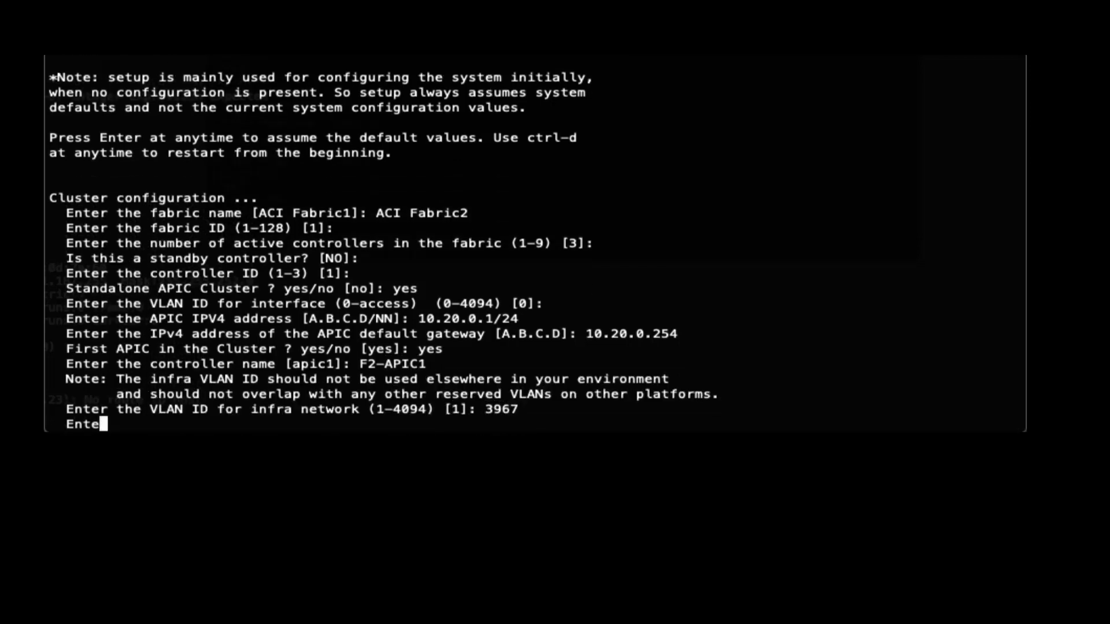
{"action": "key", "text": "Return"}
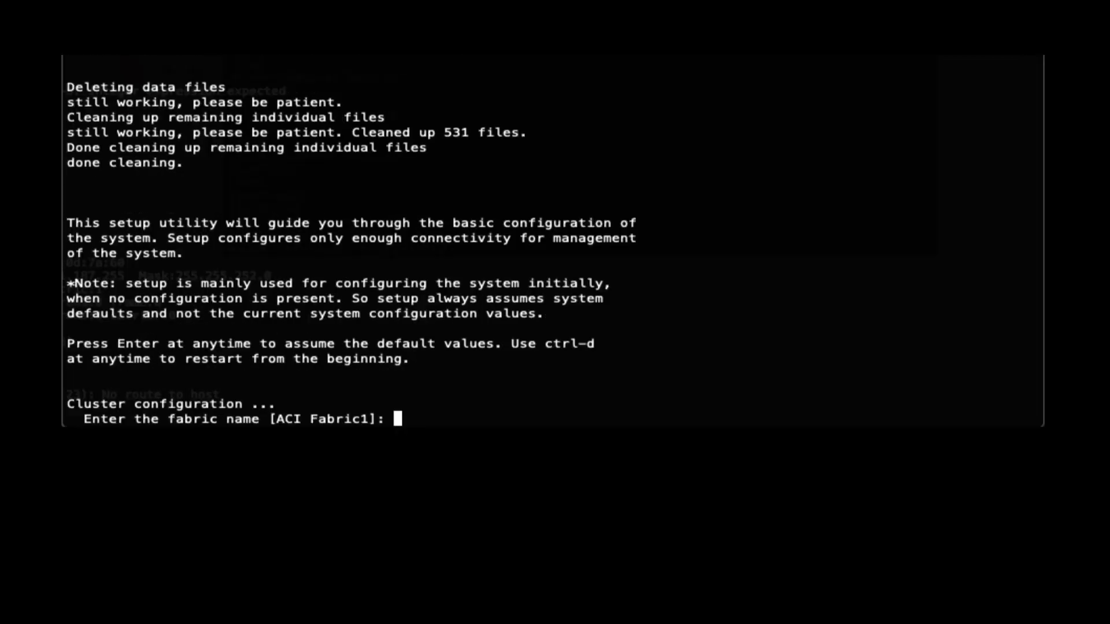
Step: Start setup for ACI Fabric2 as controller ID 2, confirming a standalone cluster
{"action": "type", "text": "ACI Fab"}
{"action": "type", "text": "ric2"}
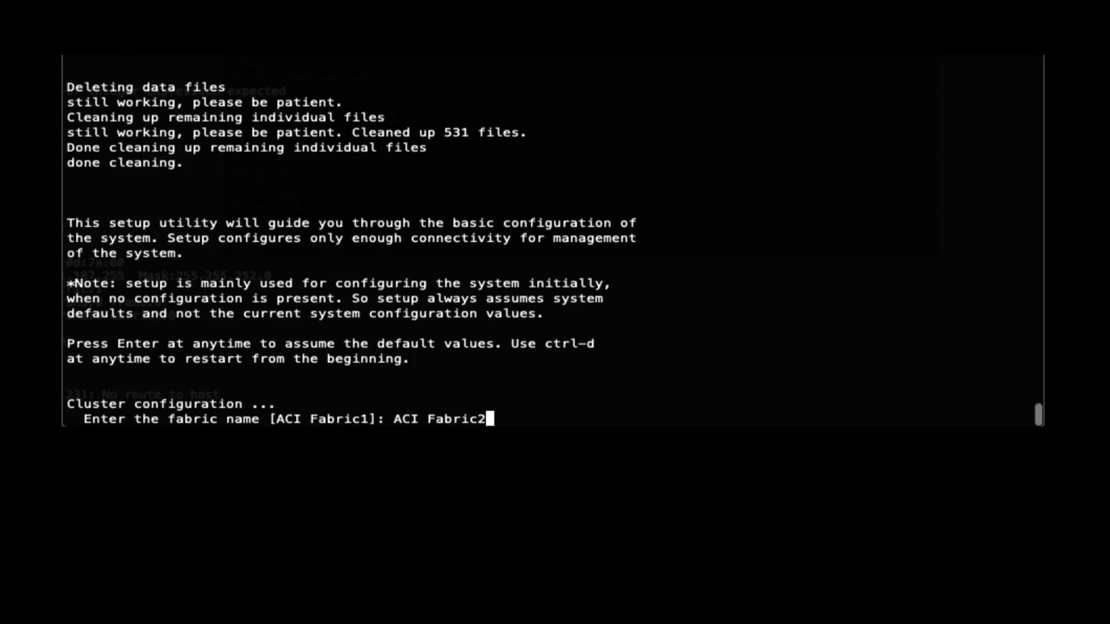
{"action": "key", "text": "Return"}
{"action": "key", "text": "Return"}
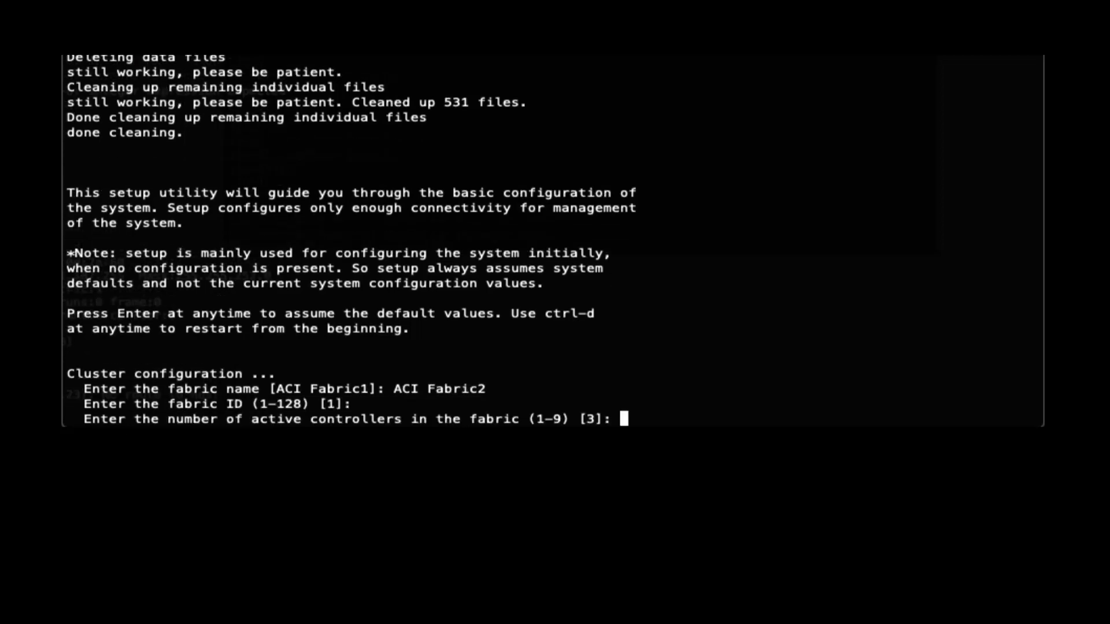
{"action": "key", "text": "Return"}
{"action": "key", "text": "Return"}
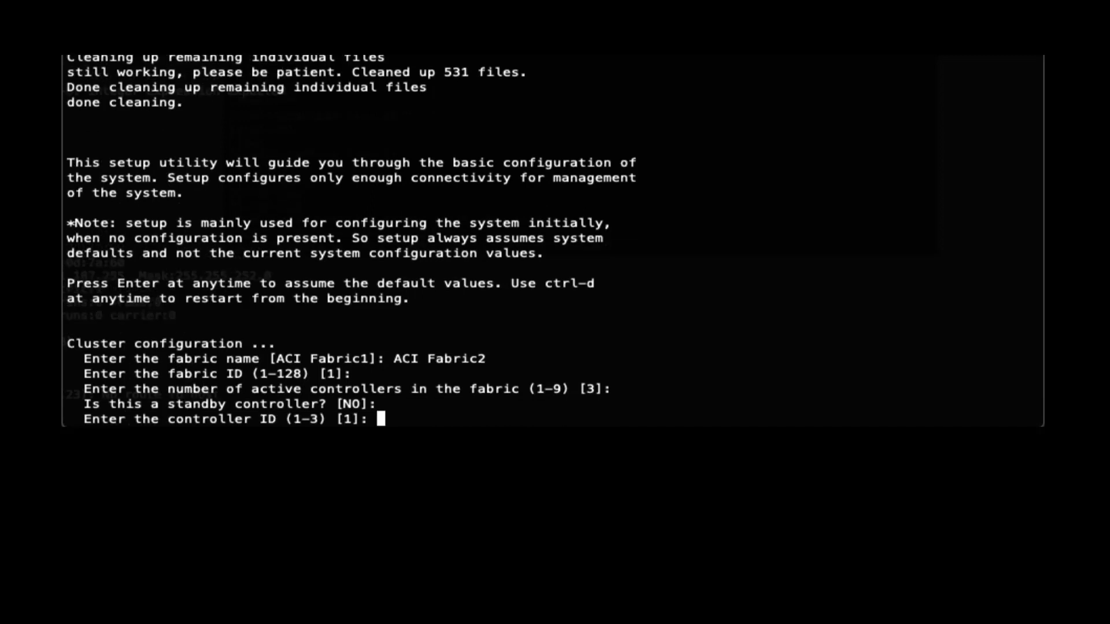
{"action": "type", "text": "2"}
{"action": "key", "text": "Return"}
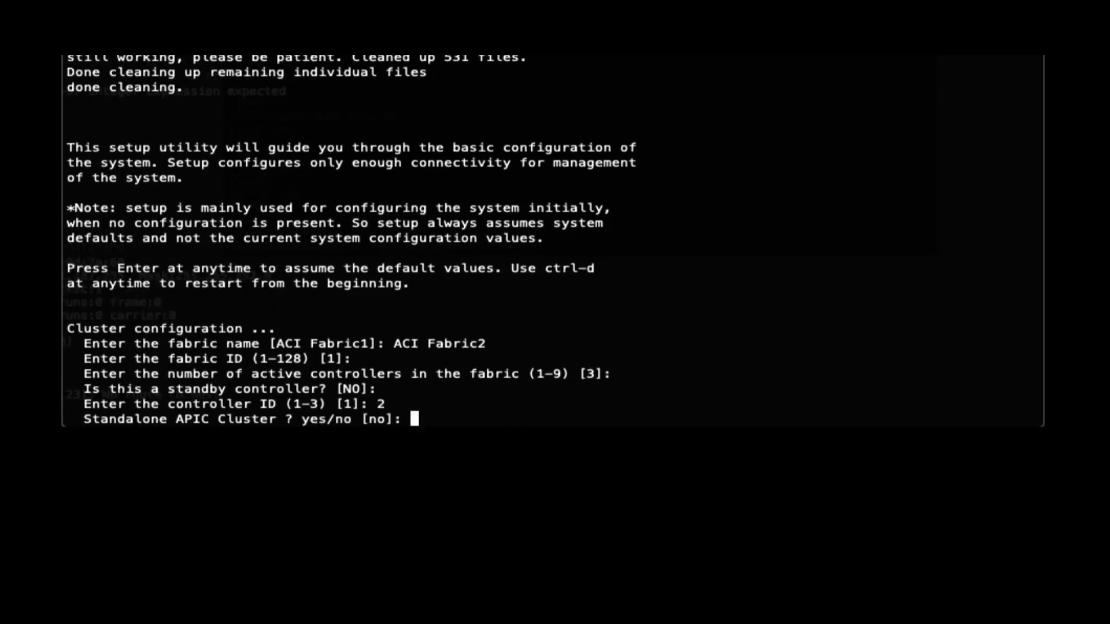
{"action": "type", "text": "yes"}
{"action": "key", "text": "Return"}
{"action": "key", "text": "Return"}
Step: Give F2-APIC2 address 10.20.0.2/24, gateway 10.20.0.254, active APIC 10.20.0.1, VLAN 3967, then enter the login password
{"action": "type", "text": "10"}
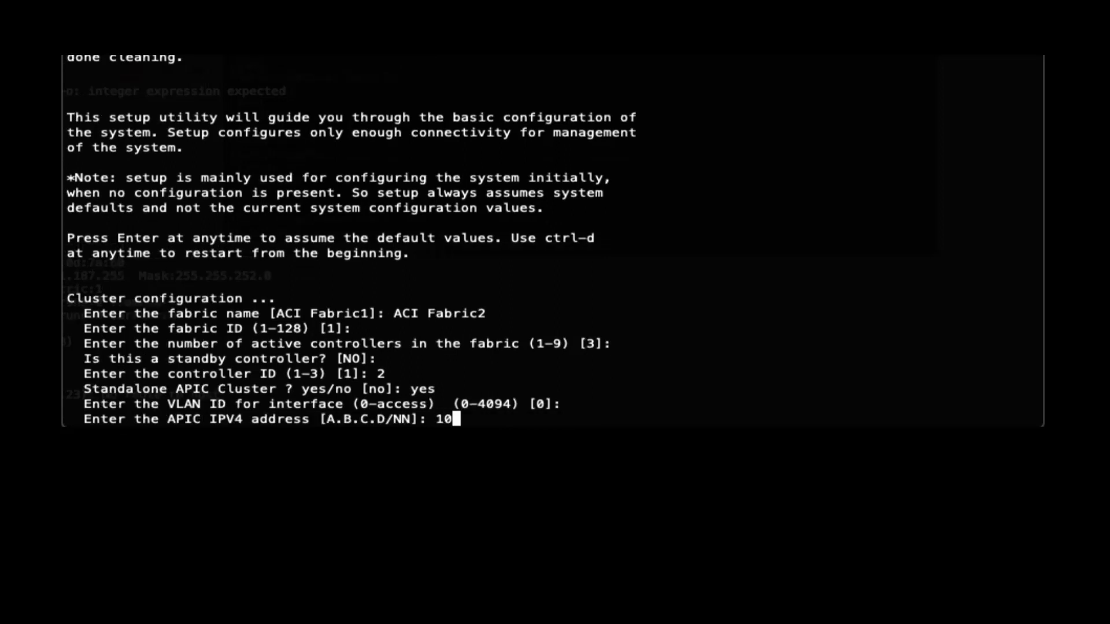
{"action": "type", "text": ".20.0.2/24"}
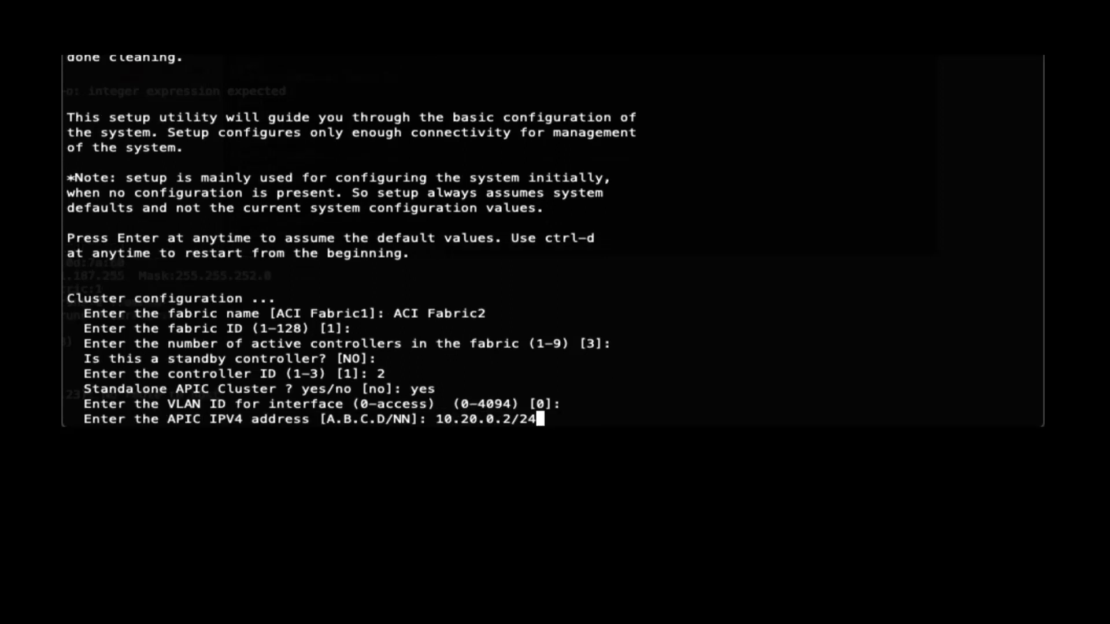
{"action": "key", "text": "Return"}
{"action": "type", "text": "10"}
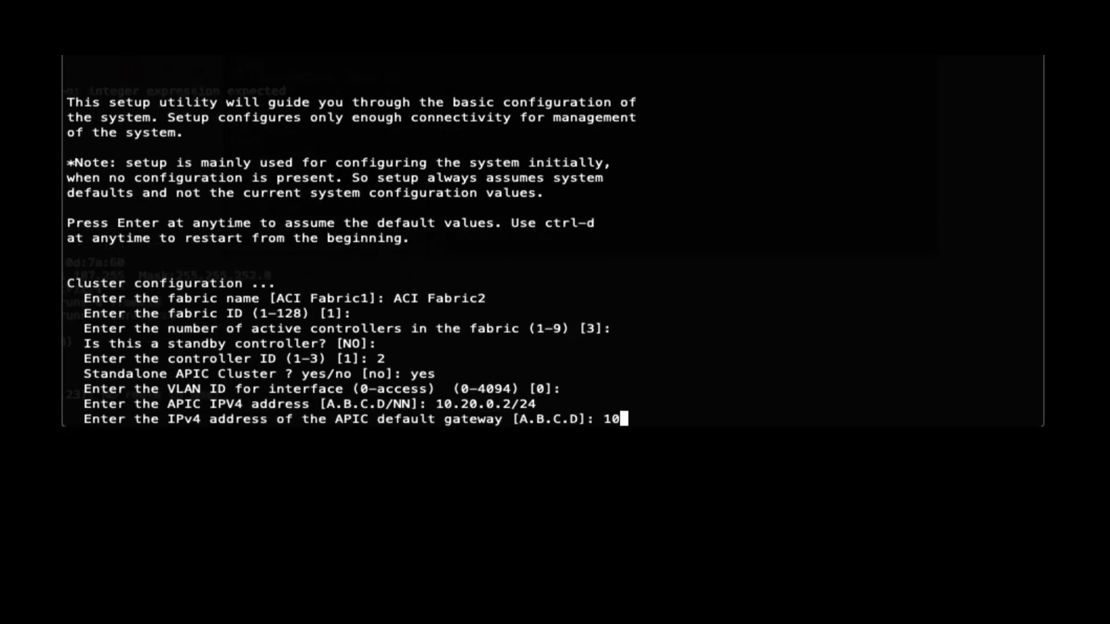
{"action": "type", "text": ".20.0.254"}
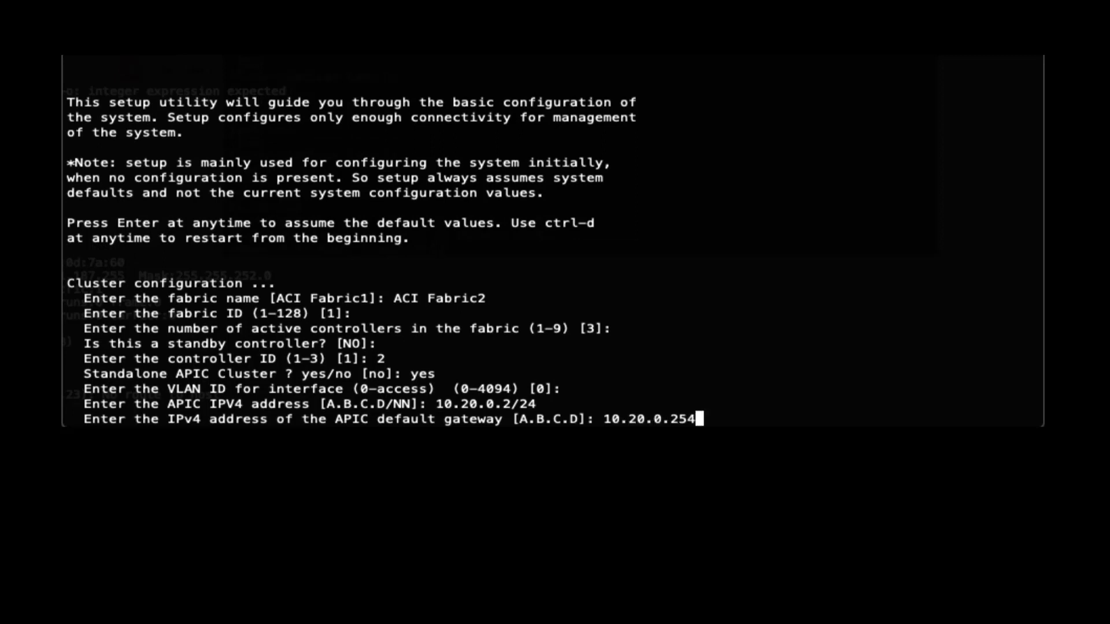
{"action": "key", "text": "Return"}
{"action": "type", "text": "10.20.0.1"}
{"action": "key", "text": "Return"}
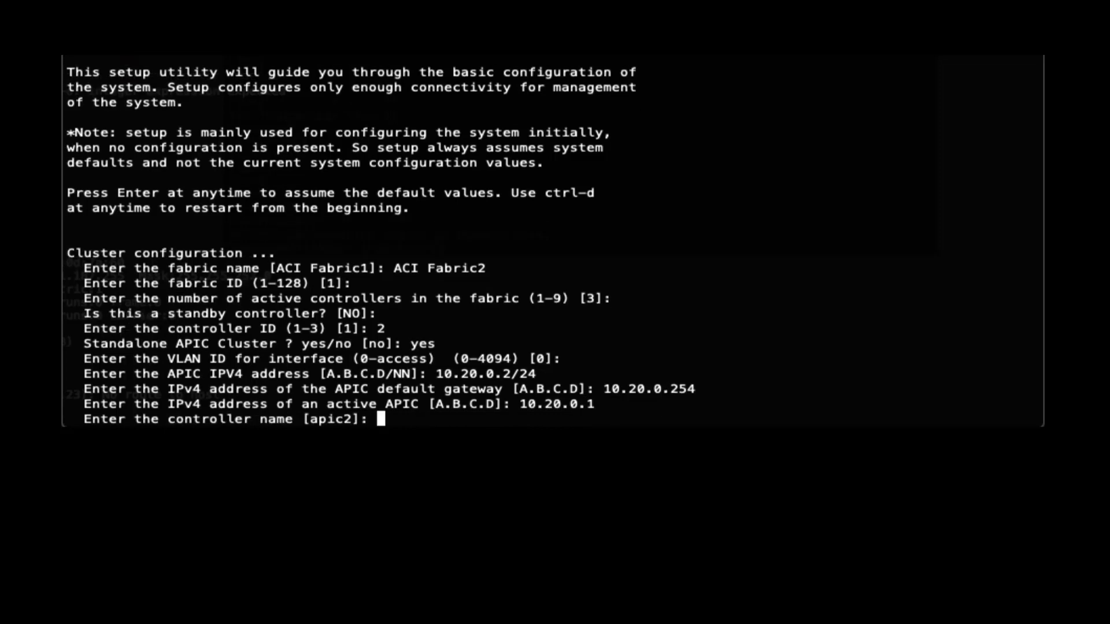
{"action": "type", "text": "F2-APIC2"}
{"action": "key", "text": "Return"}
{"action": "type", "text": "3967"}
{"action": "key", "text": "Return"}
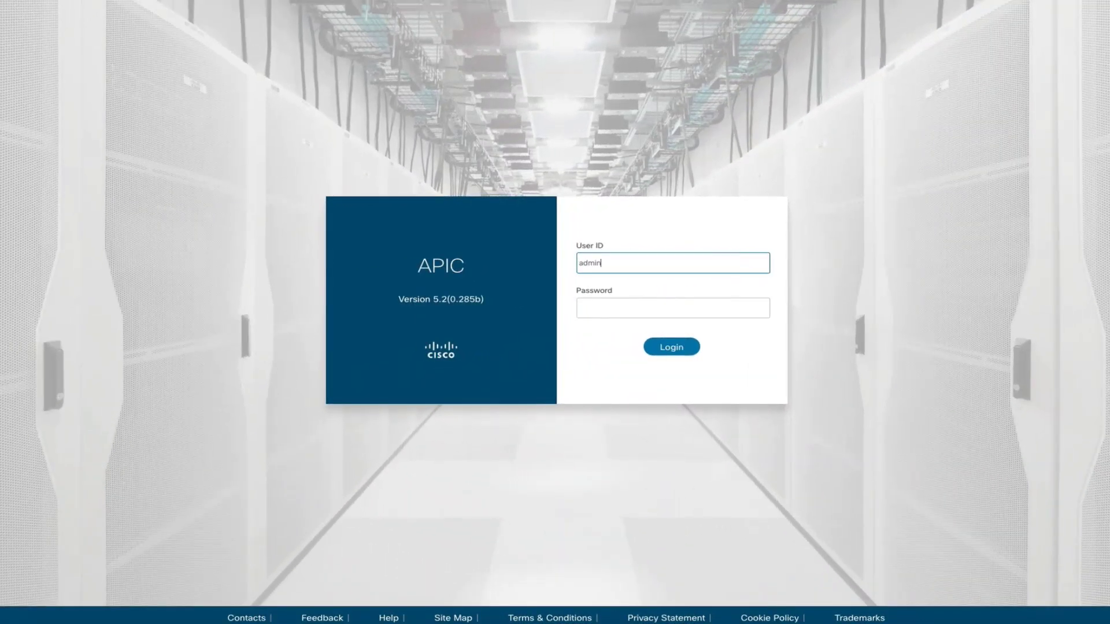
{"action": "key", "text": "Tab"}
{"action": "type", "text": "•••••••"}
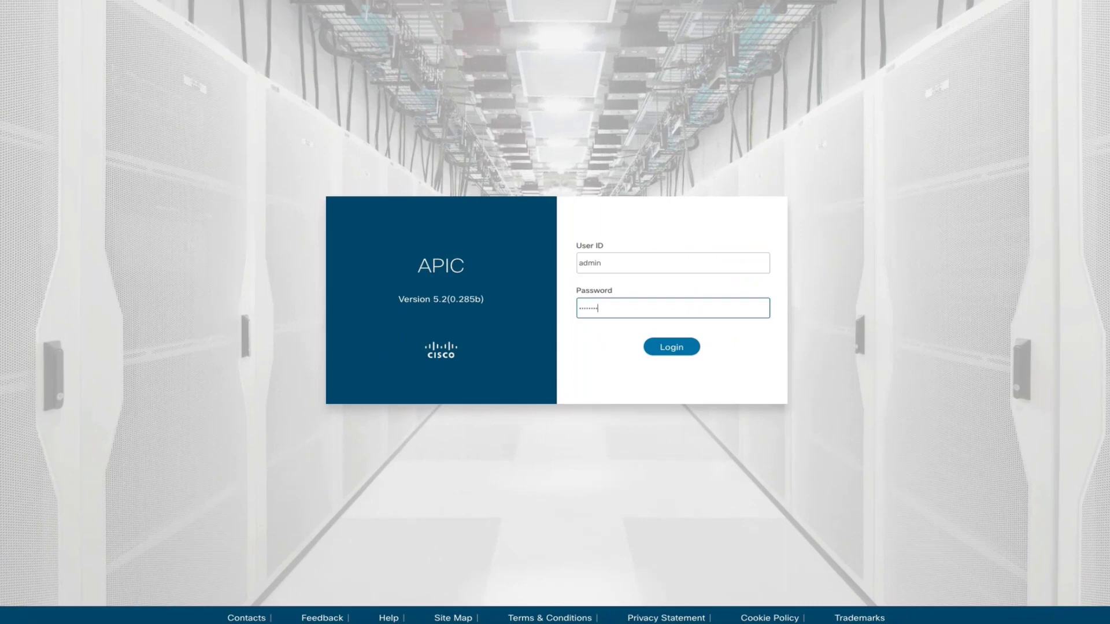
Step: Log in, dismiss the What's New notice, and go to Fabric > Inventory
{"action": "left_click", "coordinate": [677, 350]}
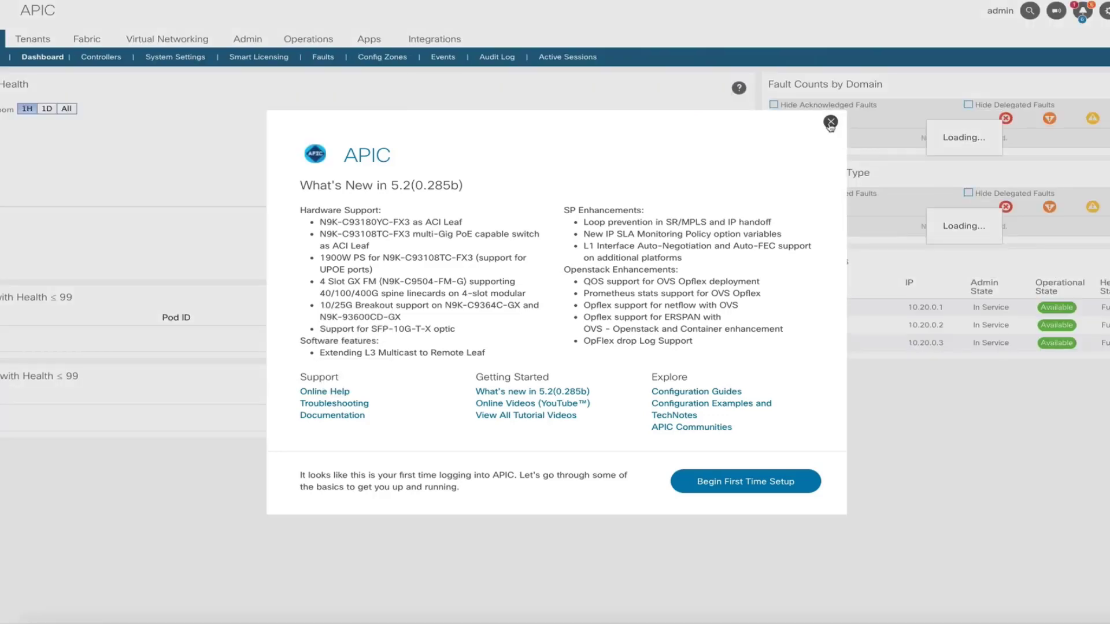
{"action": "left_click", "coordinate": [830, 121]}
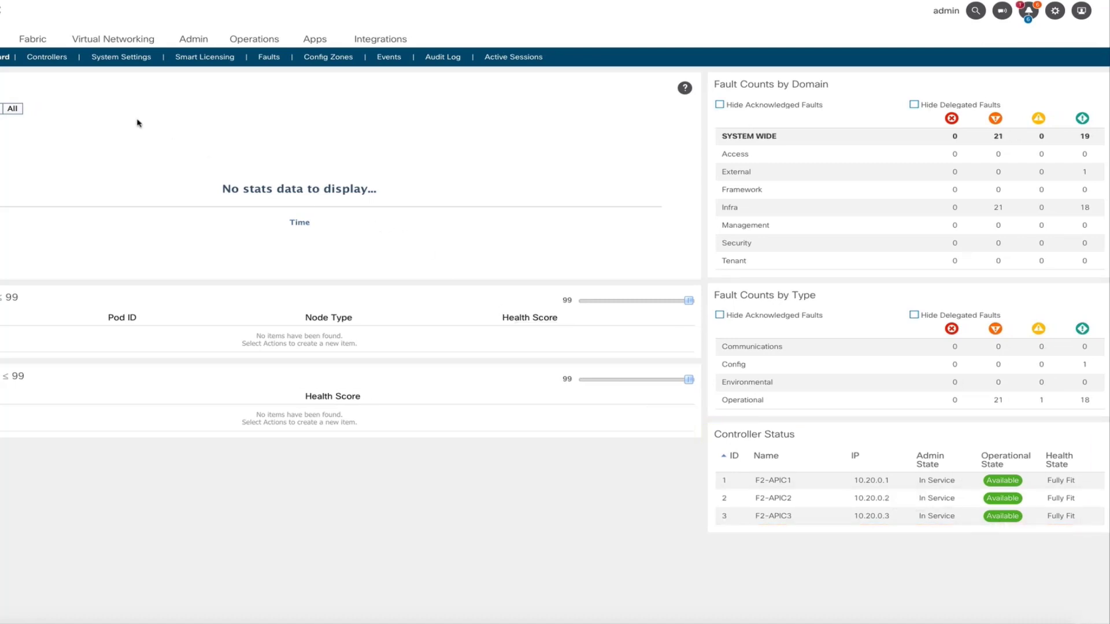
{"action": "left_click", "coordinate": [27, 39]}
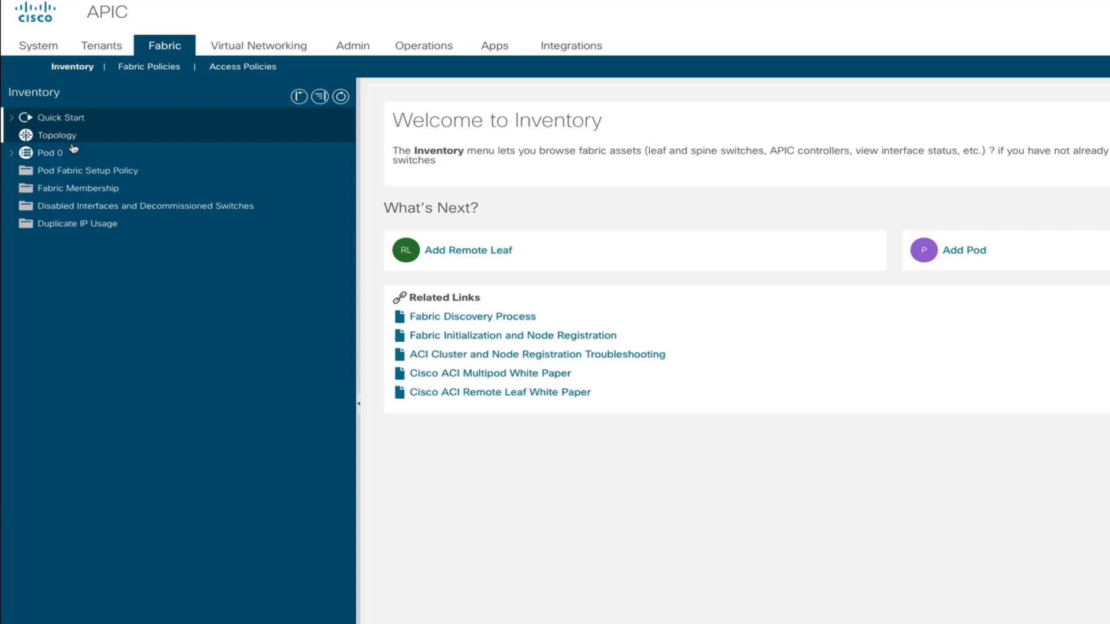
Step: Add TEP pool 10.21.0.0/16 for Pod 1 in the Pod Fabric Setup Policy
{"action": "left_click", "coordinate": [83, 177]}
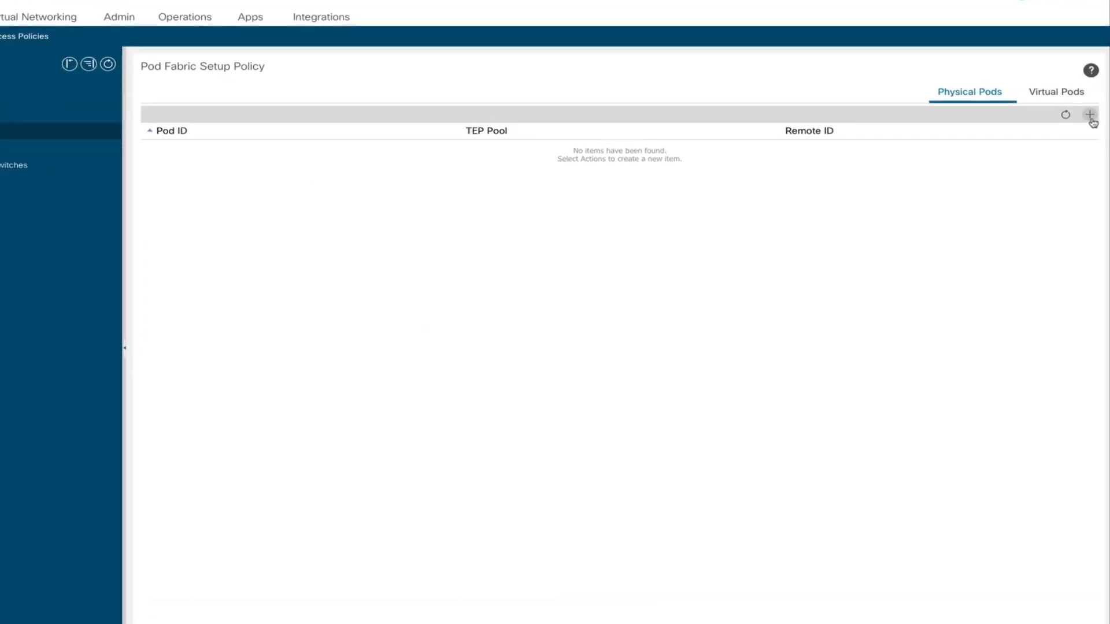
{"action": "left_click", "coordinate": [1090, 115]}
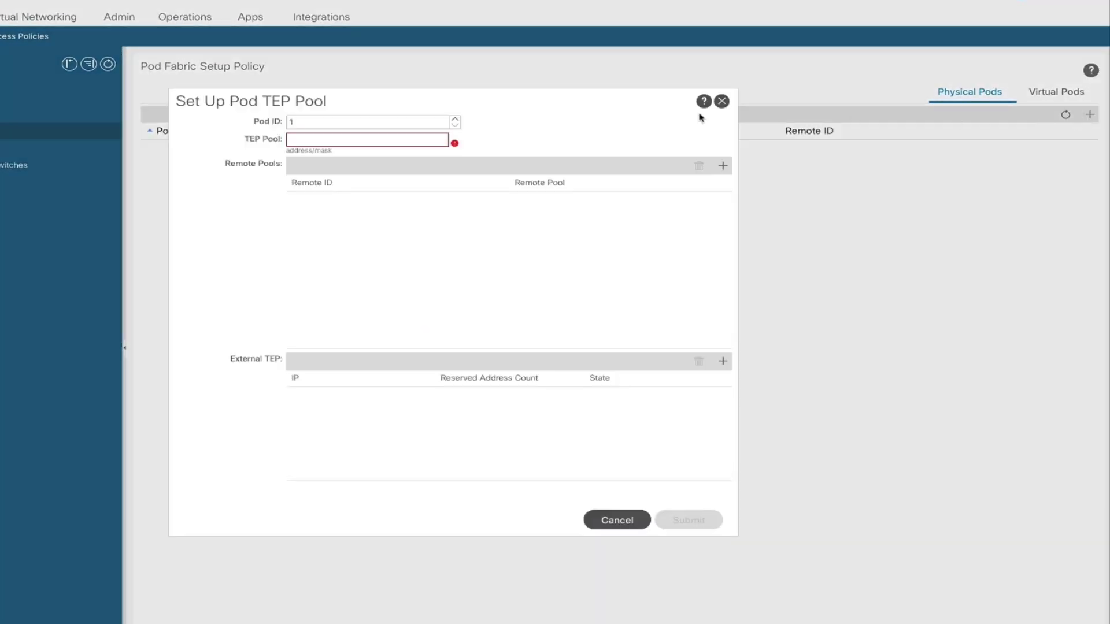
{"action": "left_click", "coordinate": [365, 141]}
{"action": "type", "text": "10.21.0.0/16"}
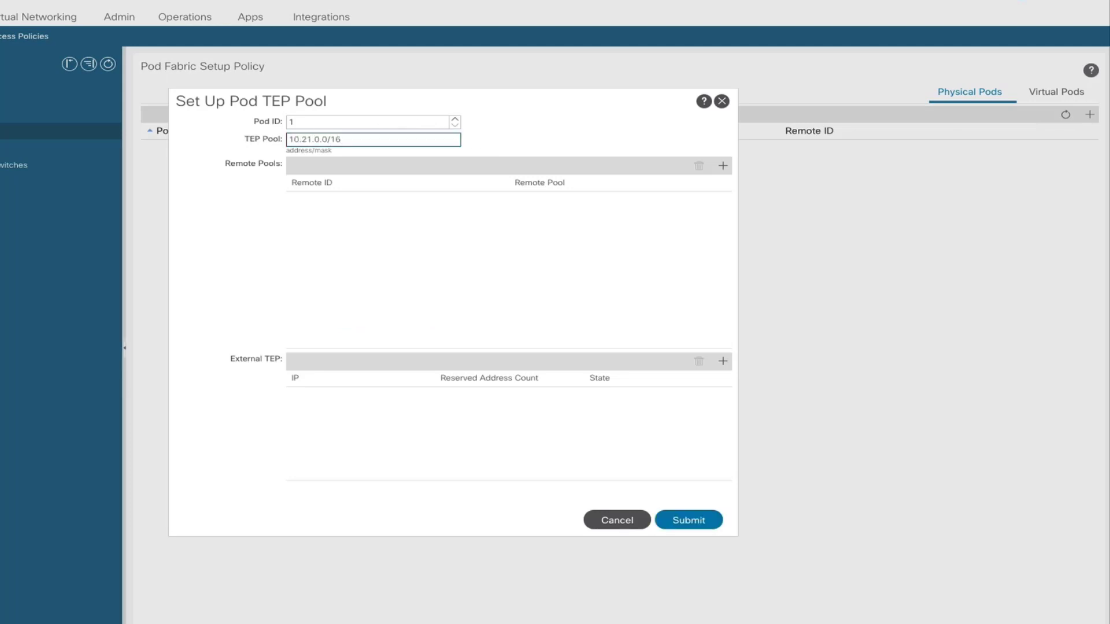
{"action": "left_click", "coordinate": [686, 519]}
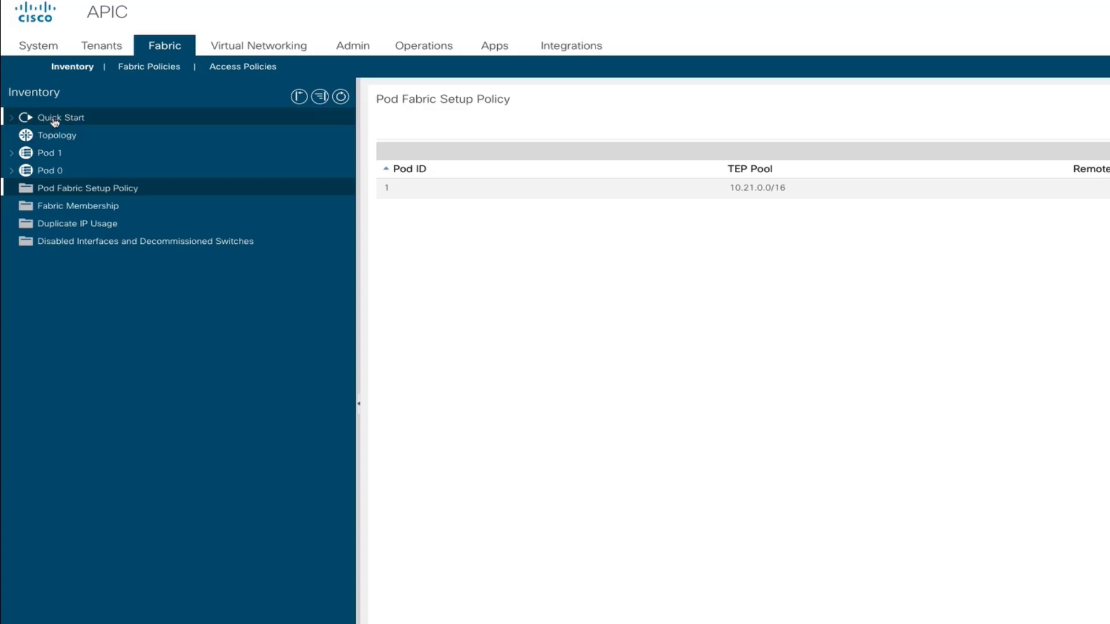
Step: Launch the Add Pod wizard and set spine 3001 on interface 1/54 with 10.101.4.61/31
{"action": "left_click", "coordinate": [55, 121]}
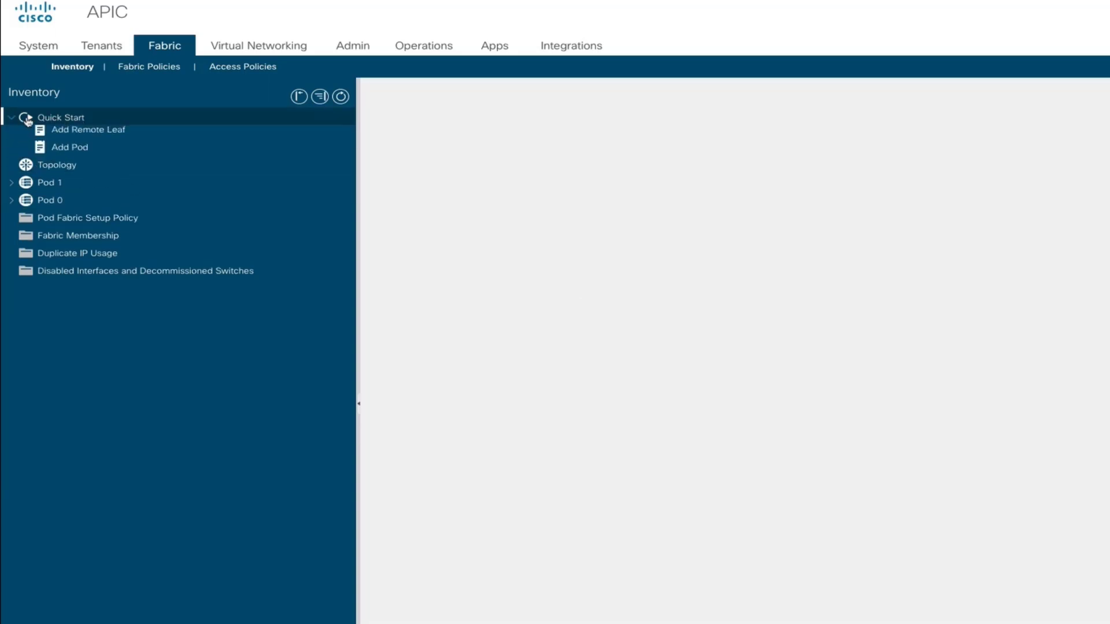
{"action": "left_click", "coordinate": [72, 154]}
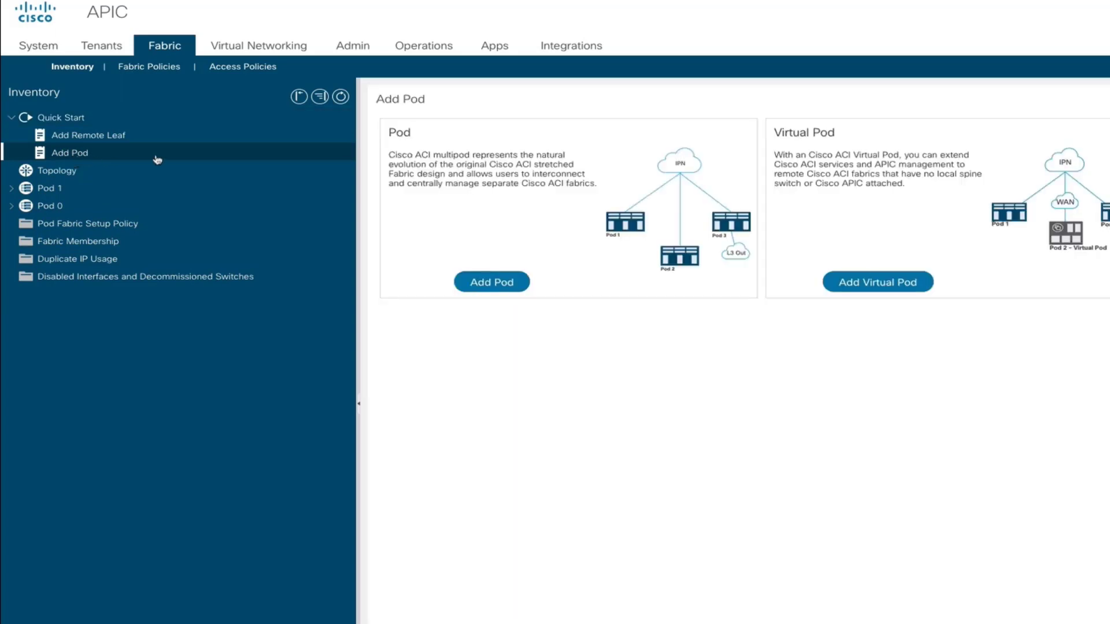
{"action": "left_click", "coordinate": [499, 283]}
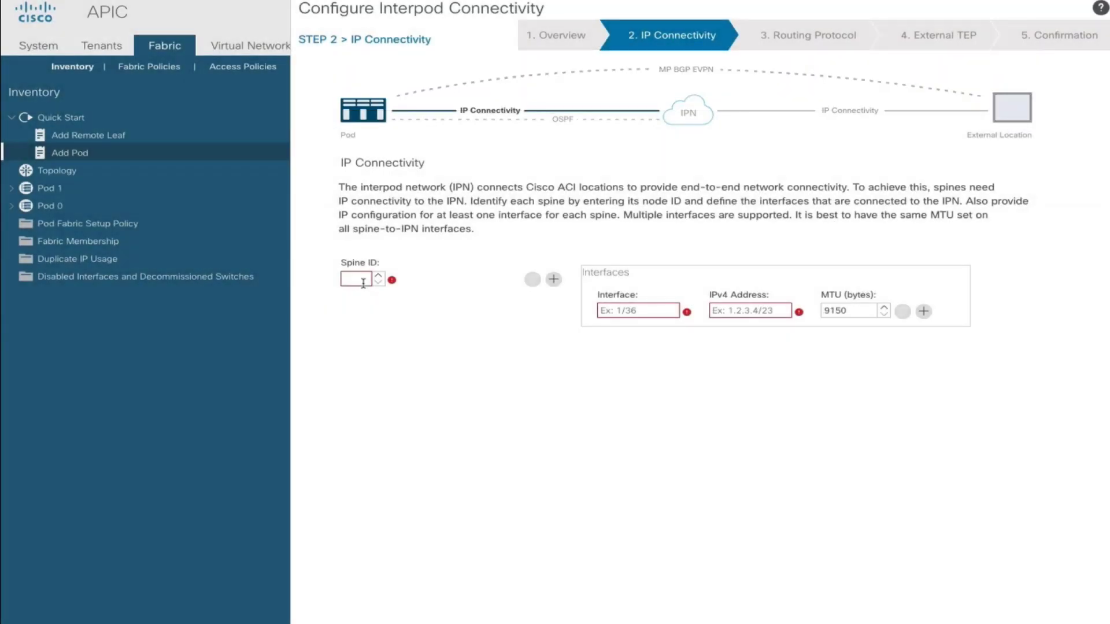
{"action": "left_click", "coordinate": [363, 281]}
{"action": "type", "text": "302"}
{"action": "key", "text": "BackSpace"}
{"action": "key", "text": "BackSpace"}
{"action": "type", "text": "001"}
{"action": "left_click", "coordinate": [628, 311]}
{"action": "type", "text": "1/54"}
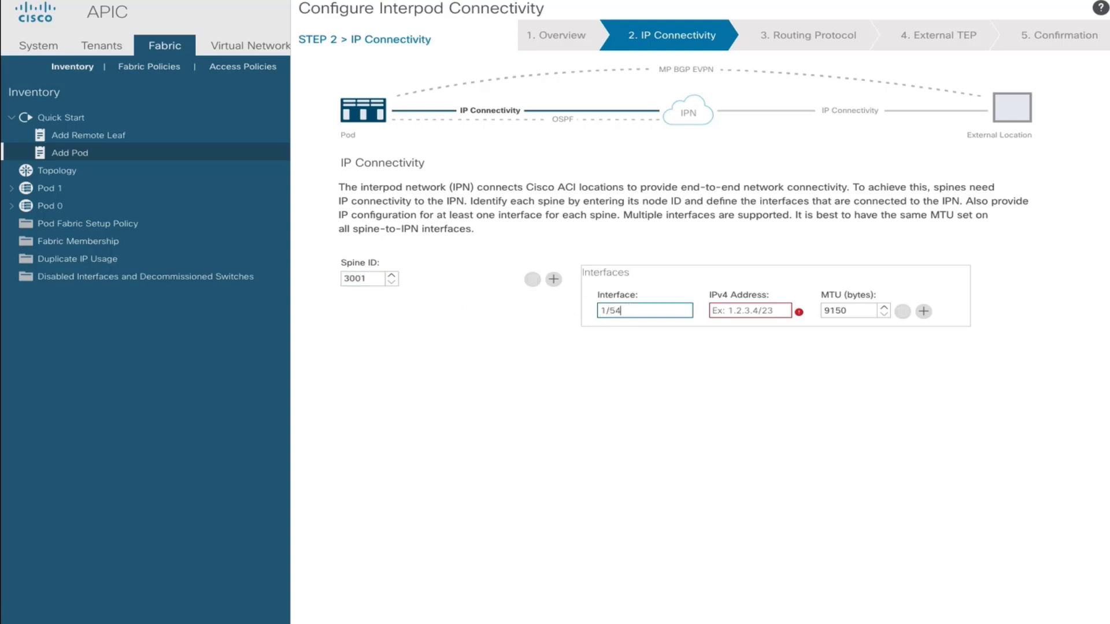
{"action": "key", "text": "Tab"}
{"action": "type", "text": "10.101.4.6"}
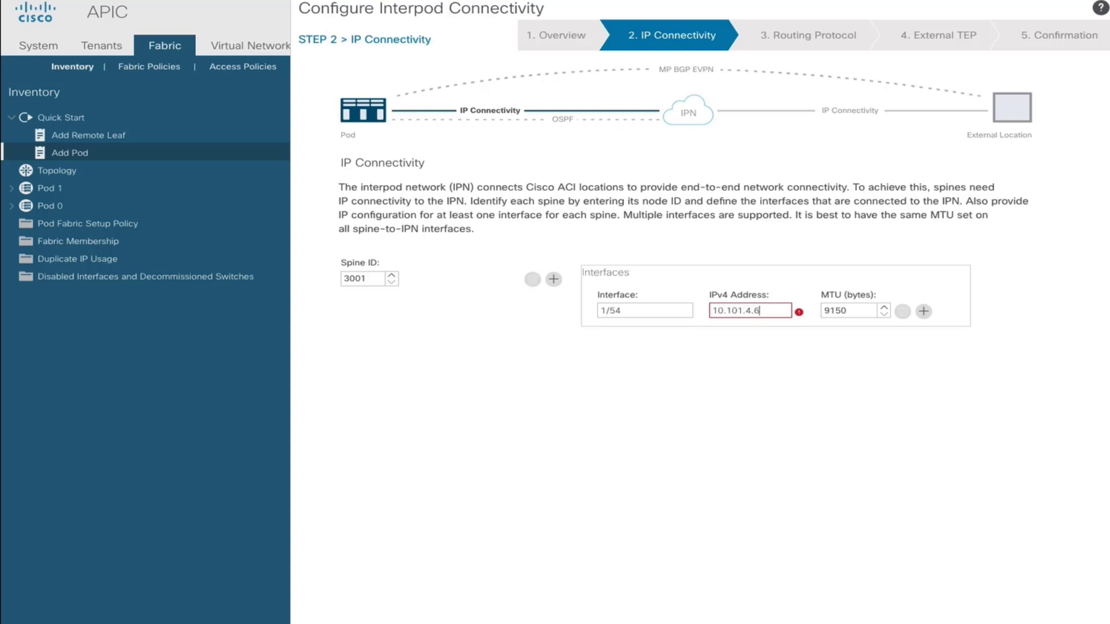
{"action": "type", "text": "1/31"}
Step: Add spine 3002 on interface 1/54 with address 10.101.4.63/31
{"action": "left_click", "coordinate": [553, 280]}
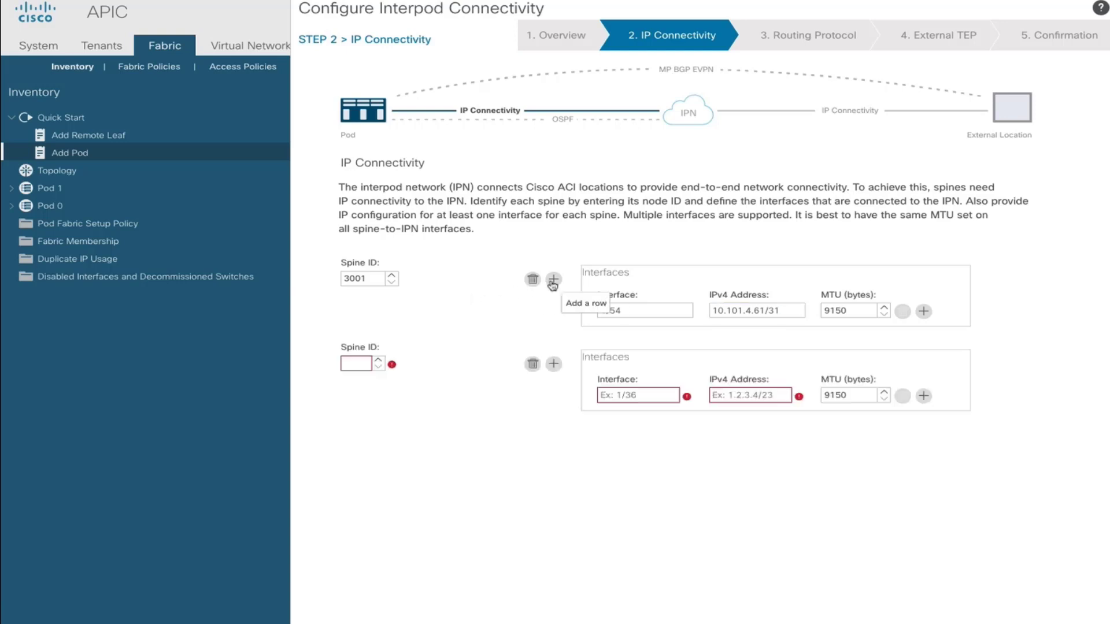
{"action": "left_click", "coordinate": [355, 362]}
{"action": "type", "text": "3002"}
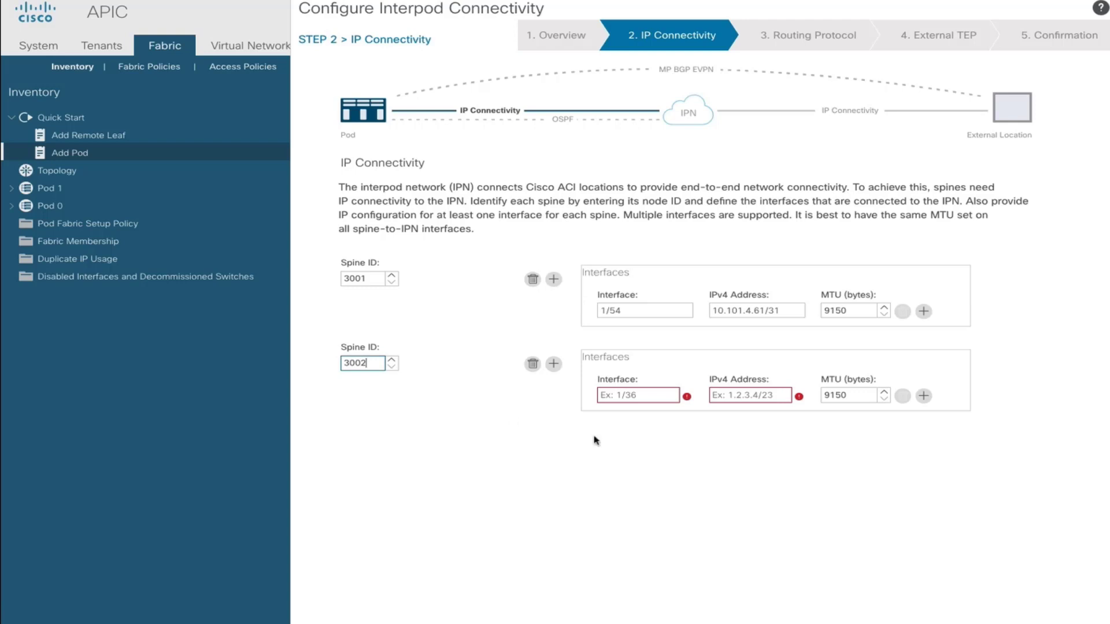
{"action": "left_click", "coordinate": [637, 396]}
{"action": "type", "text": "1/54"}
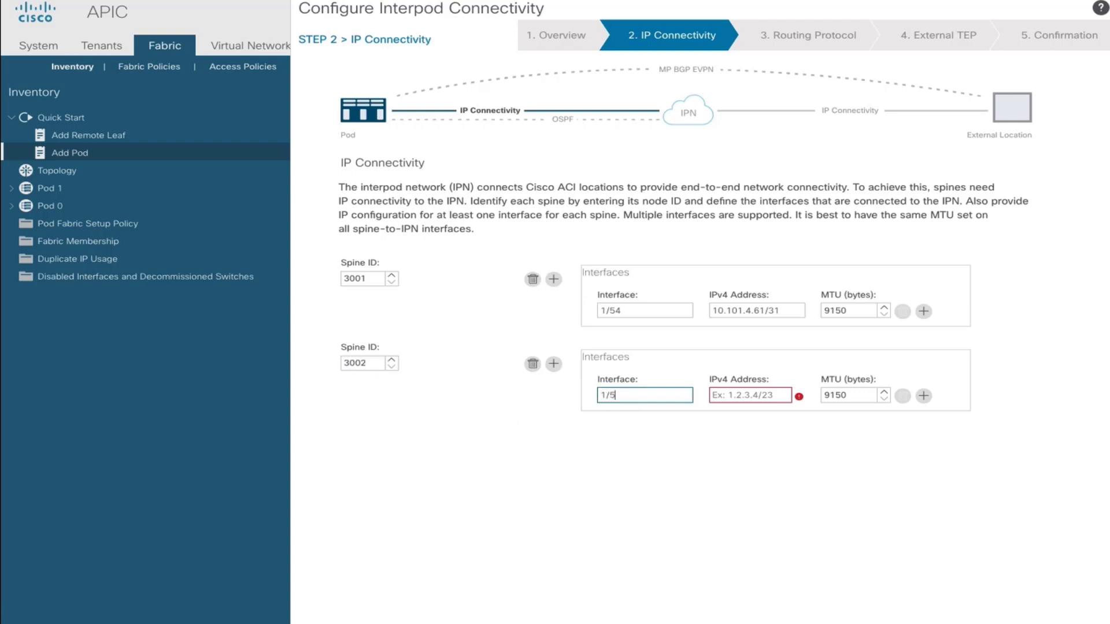
{"action": "left_click", "coordinate": [749, 395]}
{"action": "type", "text": "10.101.4.63/31"}
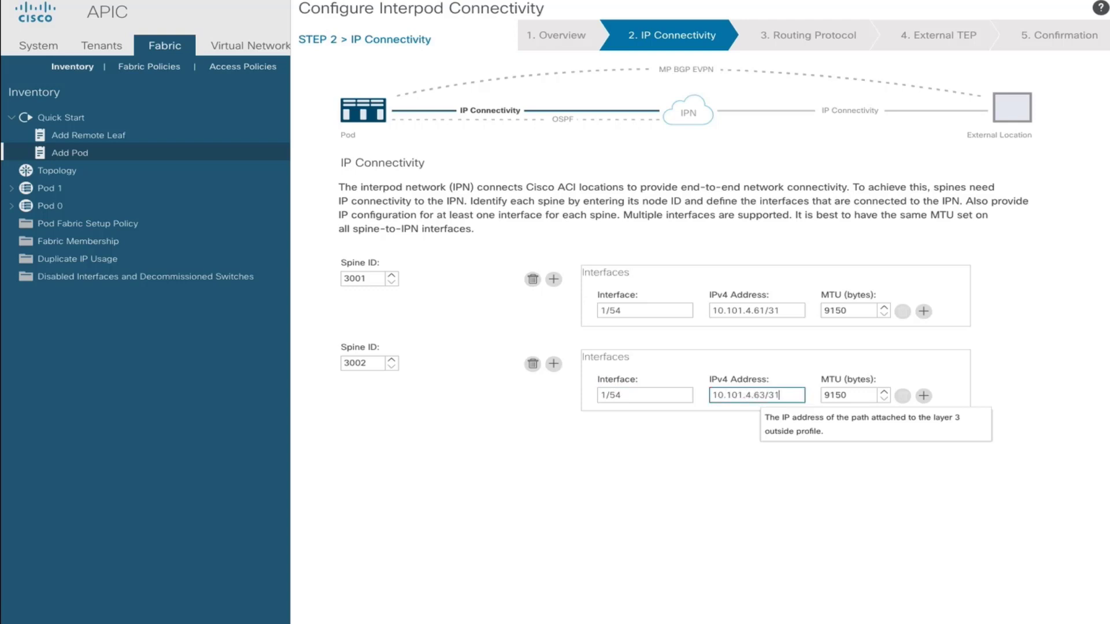
Step: Create the point-to-point OSPF interface policy MPOD_OSPF_Policy for the interpod routing step
{"action": "left_click", "coordinate": [989, 622]}
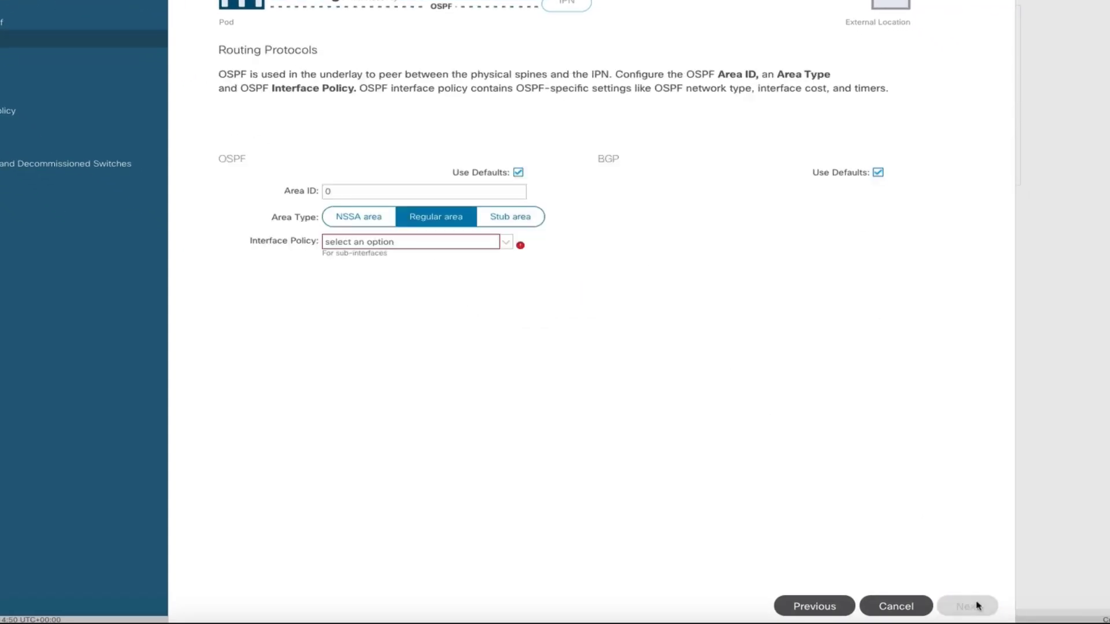
{"action": "mouse_move", "coordinate": [428, 205]}
{"action": "left_click", "coordinate": [416, 250]}
{"action": "left_click", "coordinate": [410, 307]}
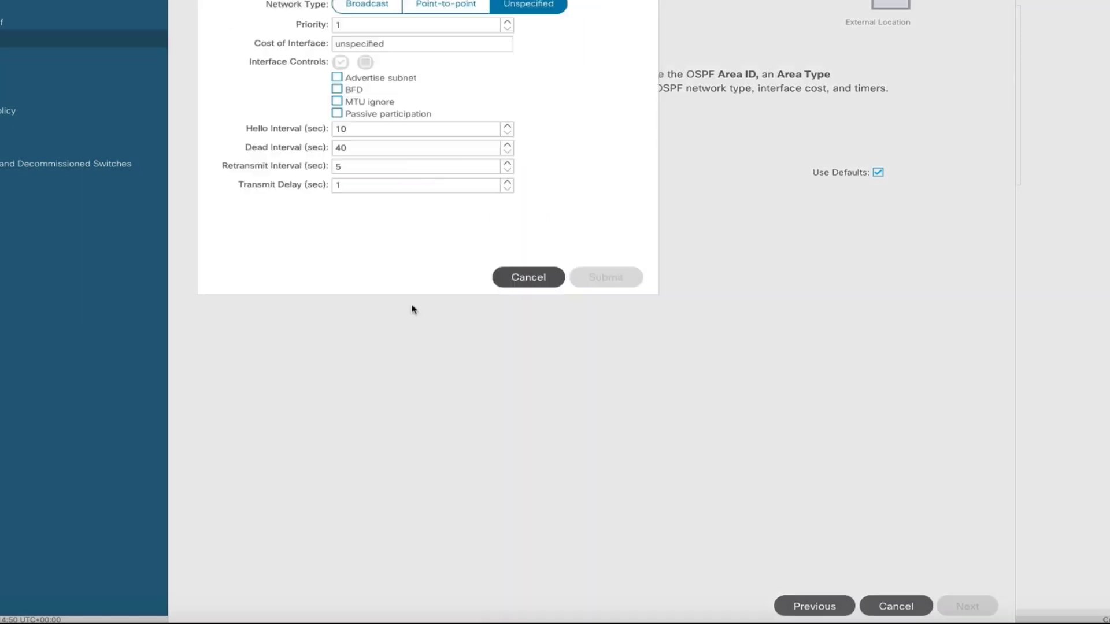
{"action": "left_click", "coordinate": [551, 99]}
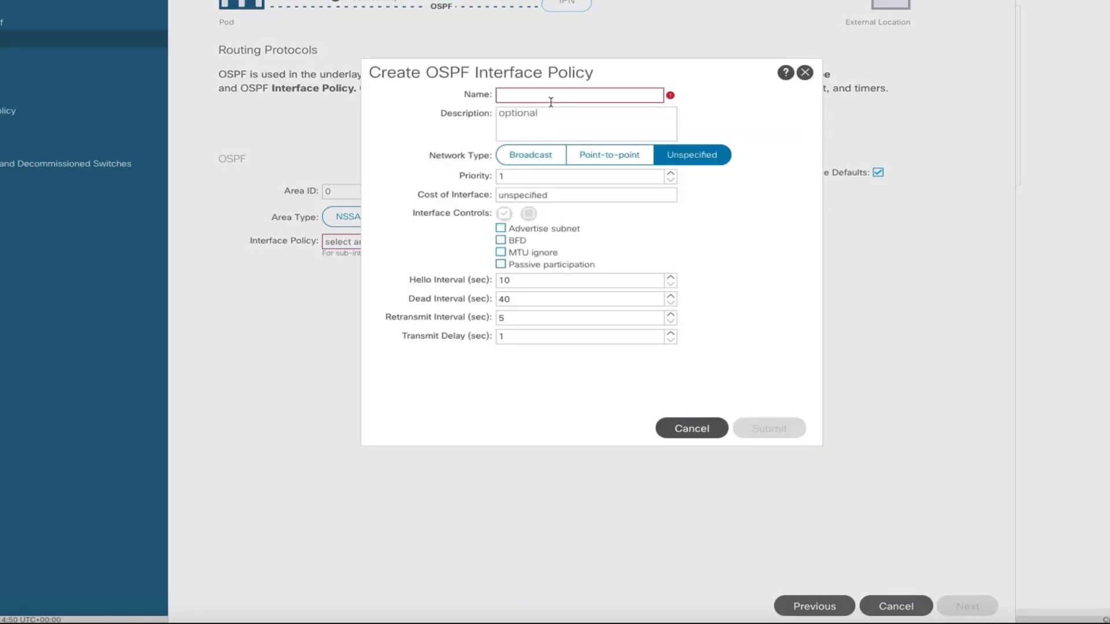
{"action": "type", "text": "MPOD_OS"}
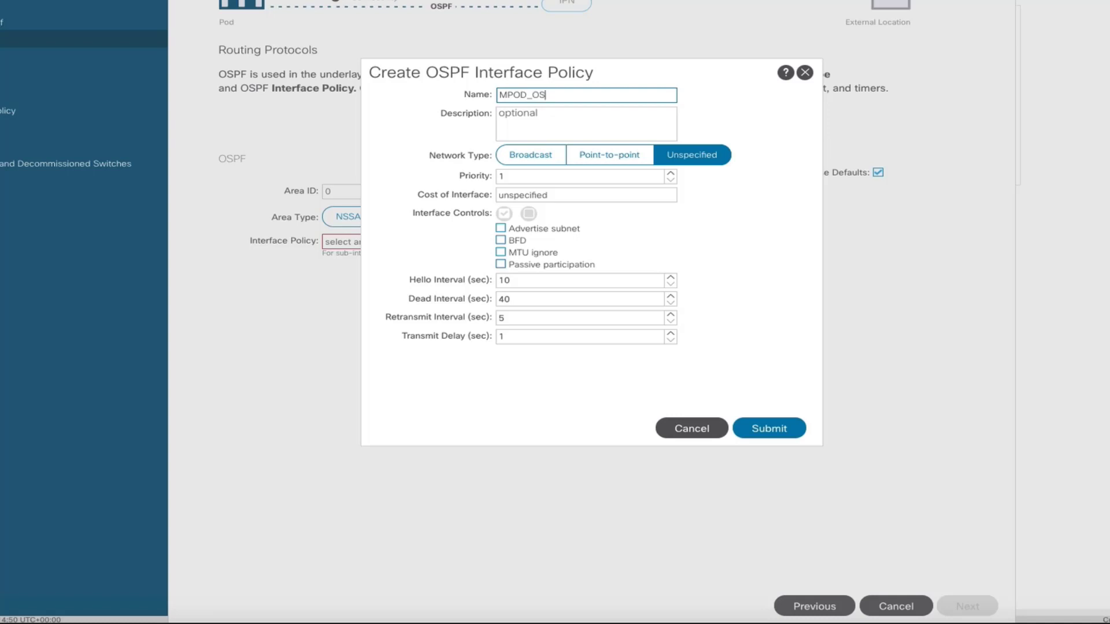
{"action": "type", "text": "PF_Policy"}
{"action": "left_click", "coordinate": [588, 162]}
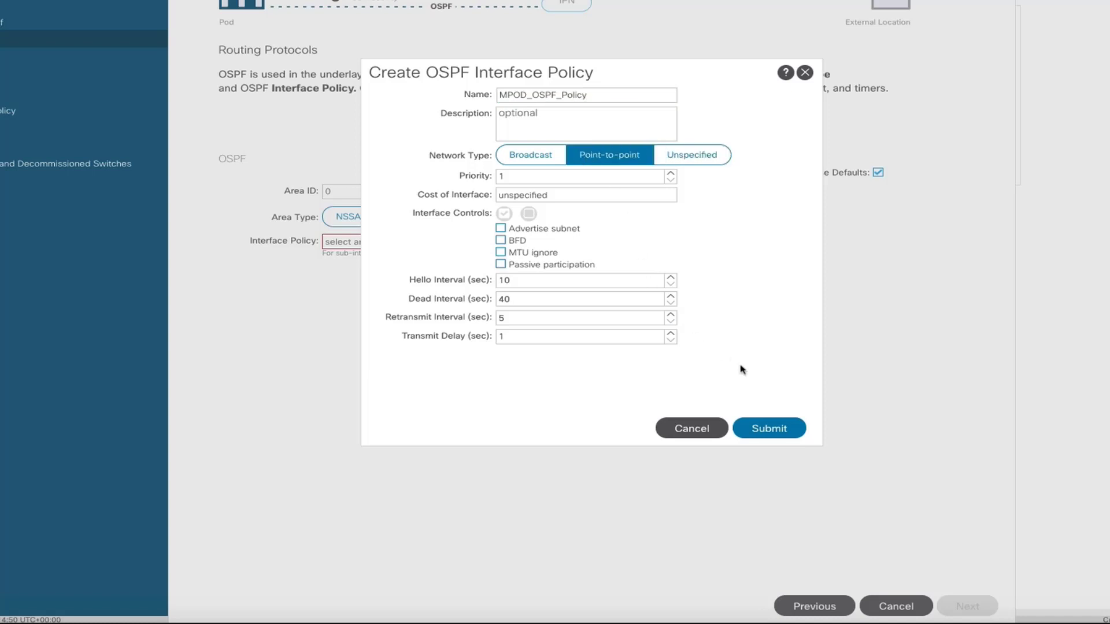
{"action": "left_click", "coordinate": [769, 428]}
{"action": "left_click", "coordinate": [968, 607]}
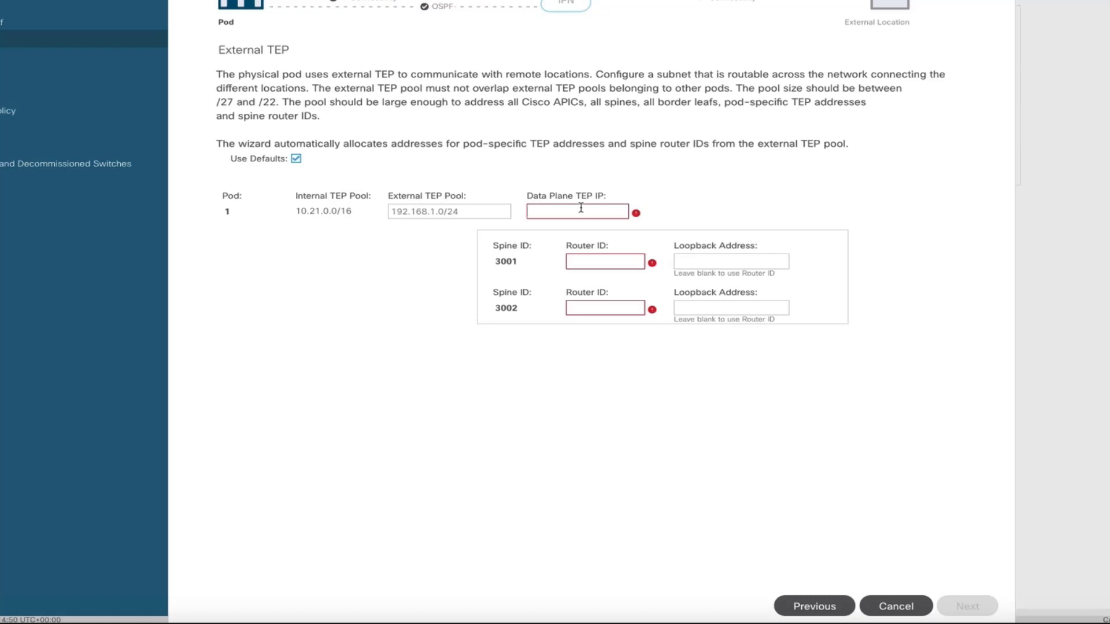
Step: Enter data plane TEP 112.21.21.21/32 with router IDs 112.255.1.1 and 112.255.1.2, and finish the wizard
{"action": "type", "text": "112.22.21.21"}
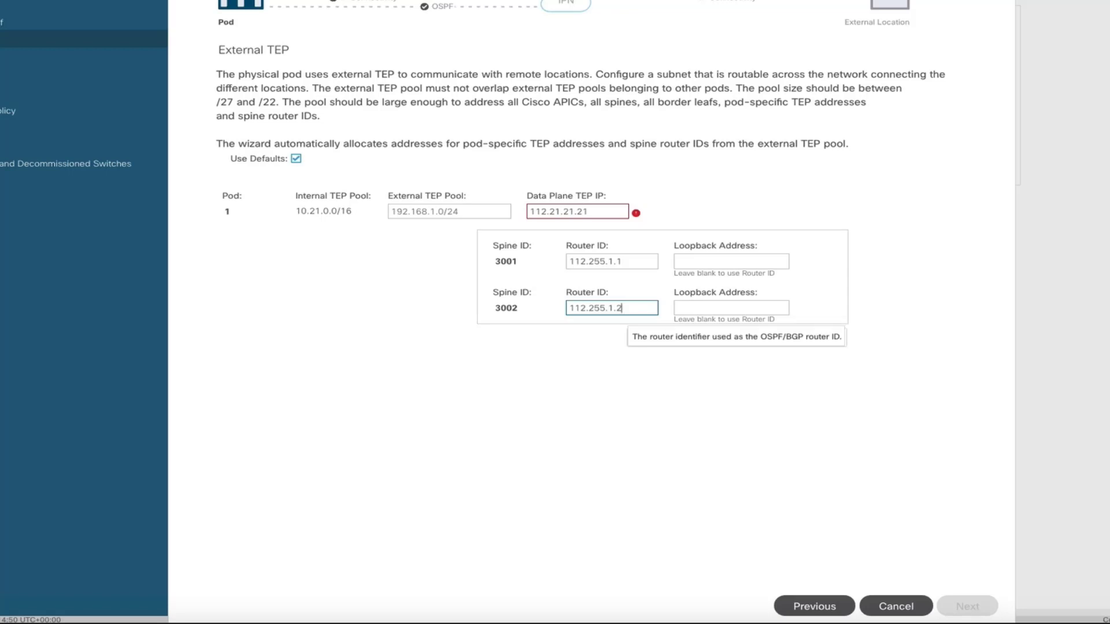
{"action": "left_click", "coordinate": [609, 211]}
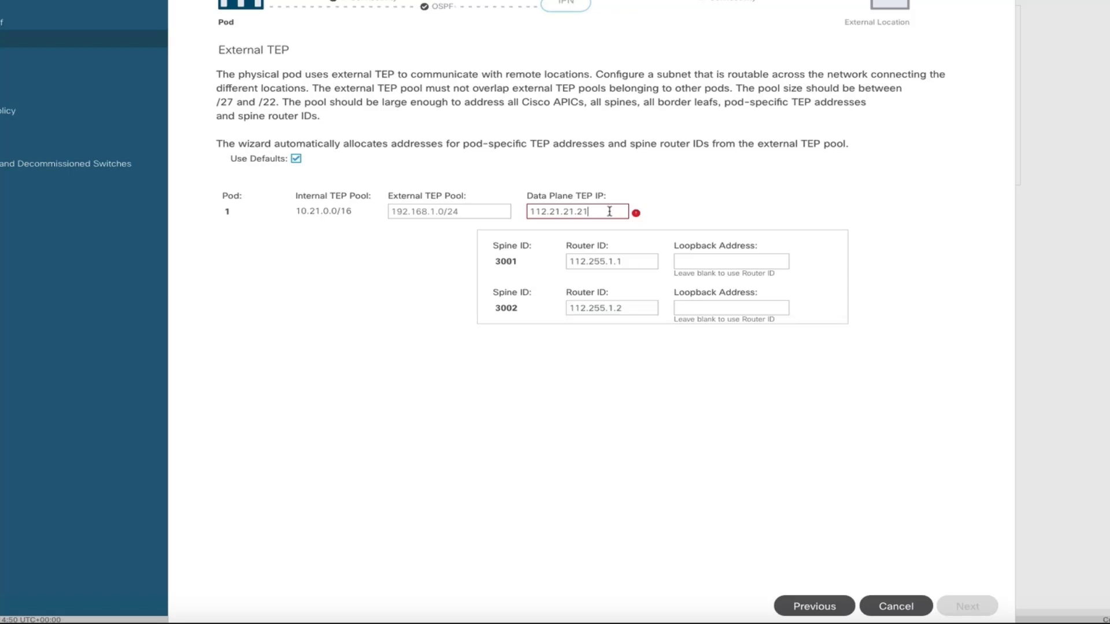
{"action": "type", "text": "/32"}
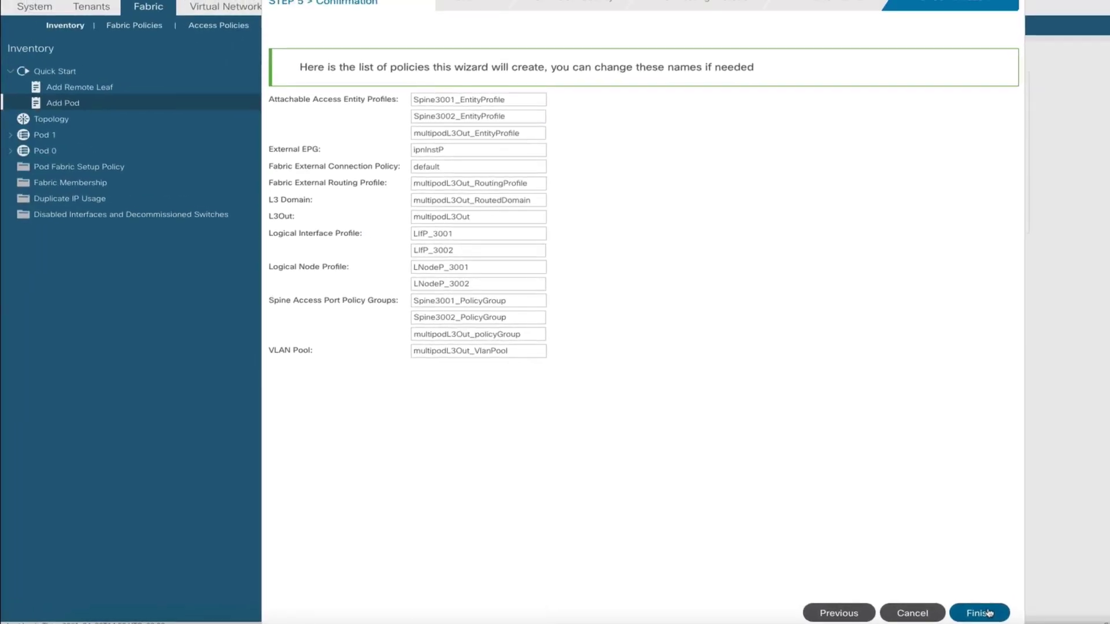
{"action": "left_click", "coordinate": [989, 613]}
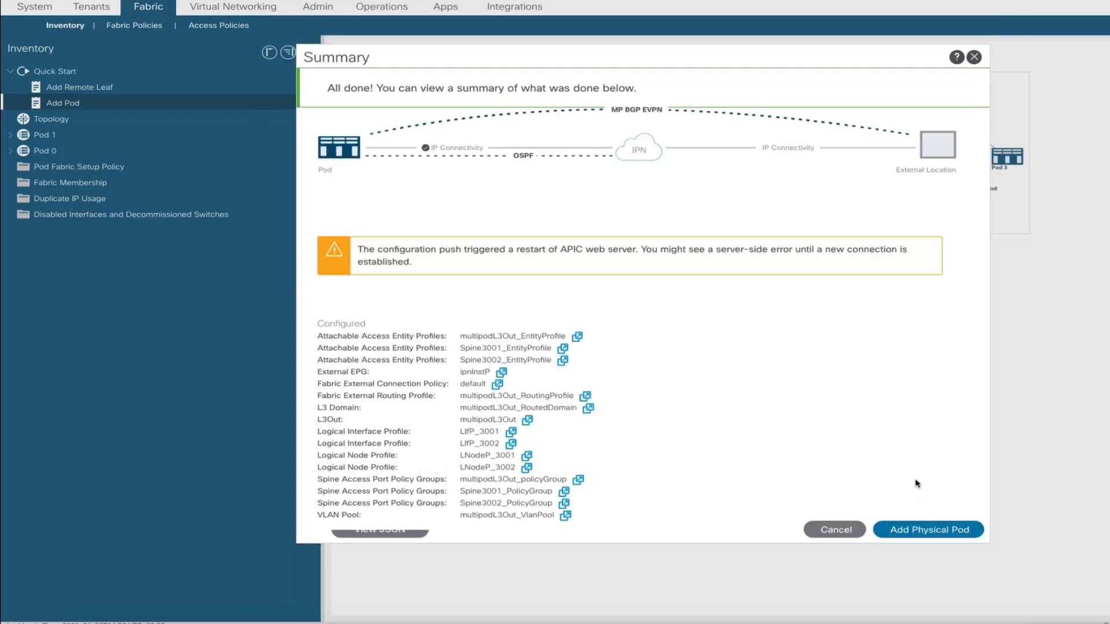
{"action": "left_click", "coordinate": [974, 60]}
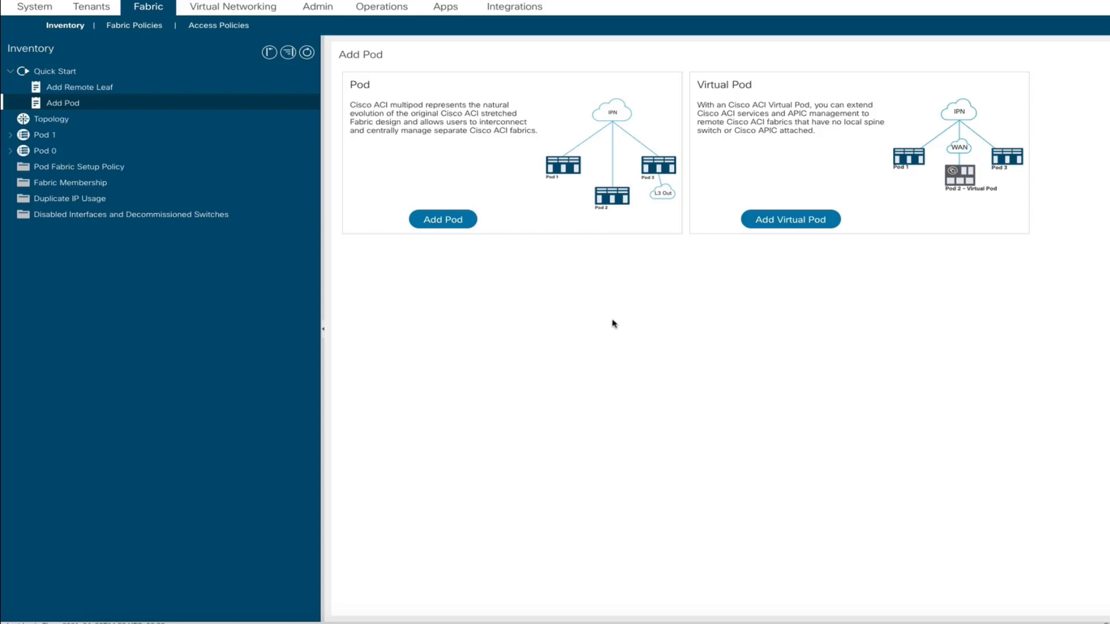
{"action": "left_click", "coordinate": [62, 184]}
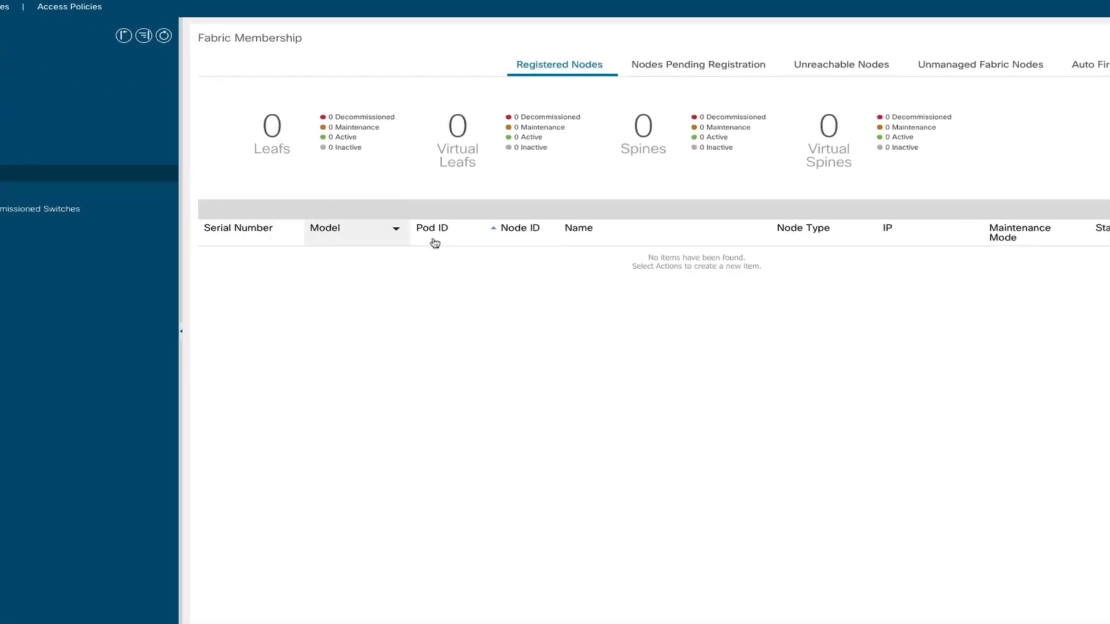
Step: Check nodes pending registration, then view the two-pod topology linked through the IPN
{"action": "left_click", "coordinate": [670, 67]}
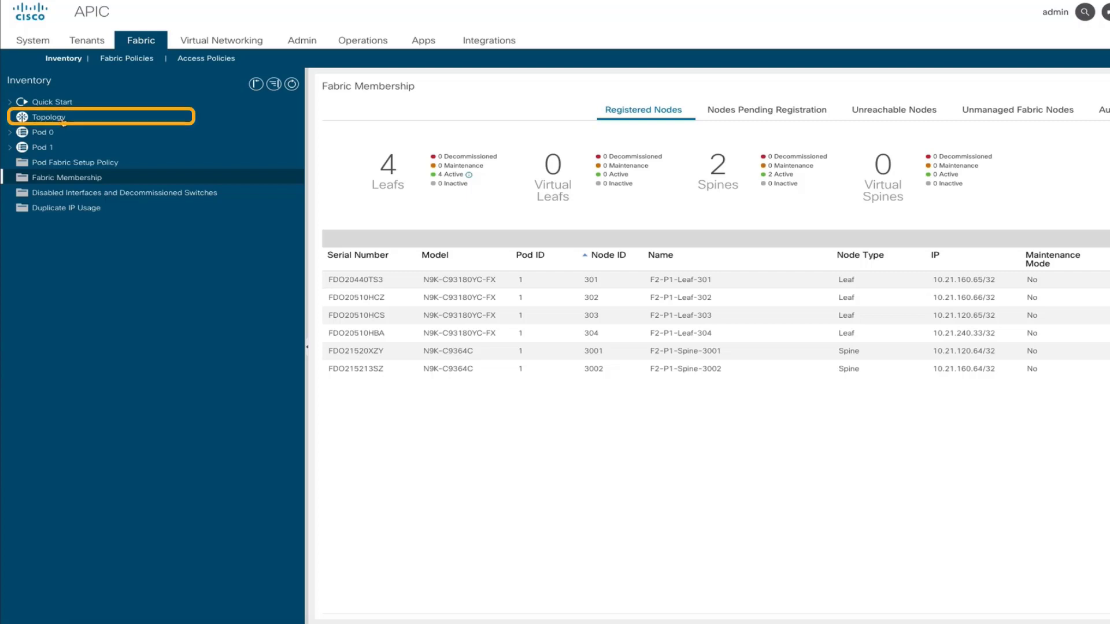
{"action": "left_click", "coordinate": [64, 121]}
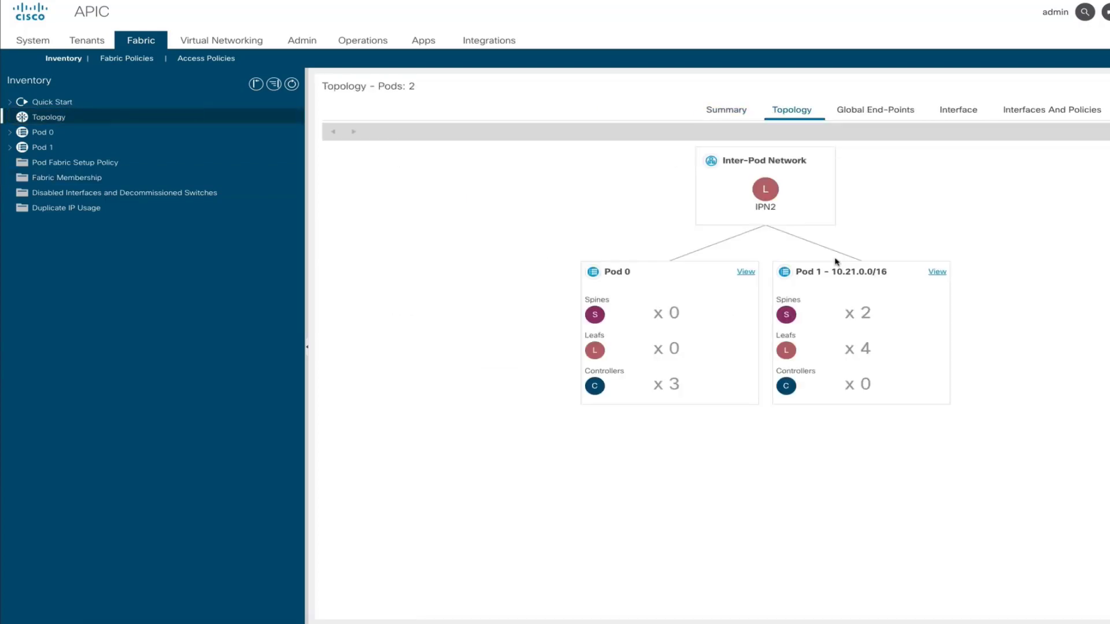